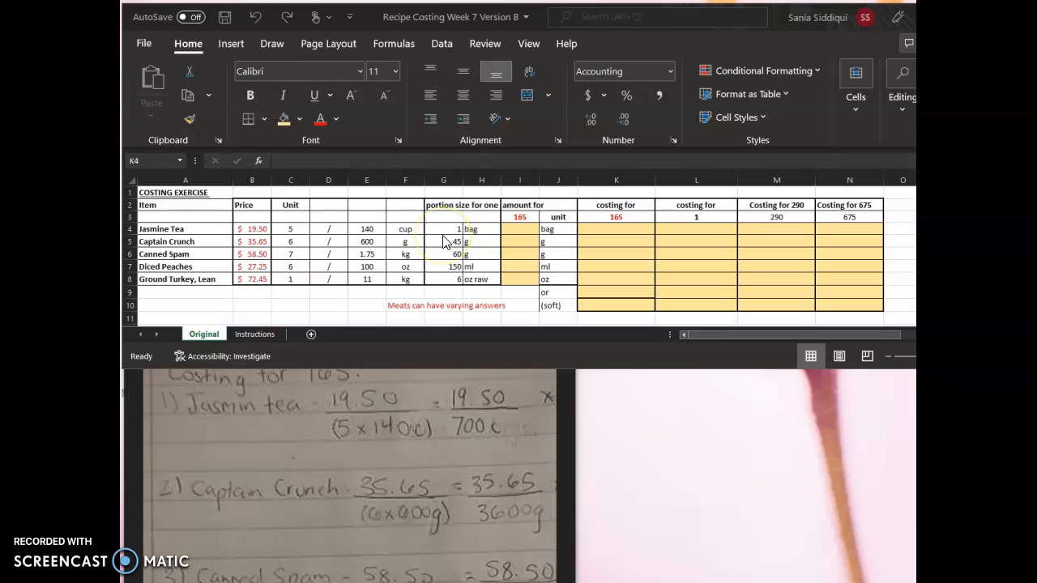
# Step: Enter =G4*$I$3 in I4 as the Jasmine Tea amount for 165 and fill the formula down to I8
pyautogui.doubleClick(518, 227)
pyautogui.doubleClick(523, 229)
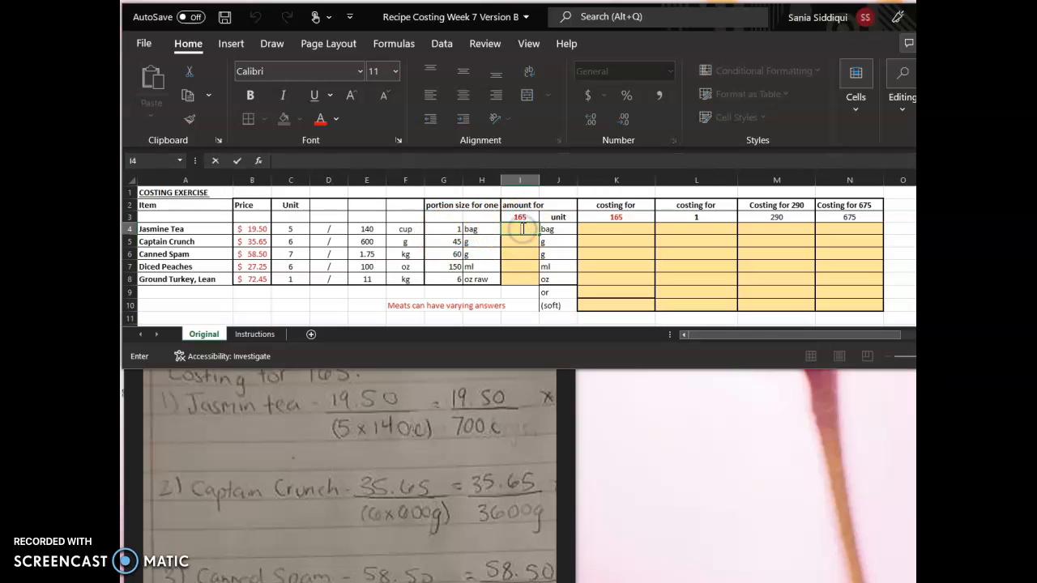
pyautogui.write('=')
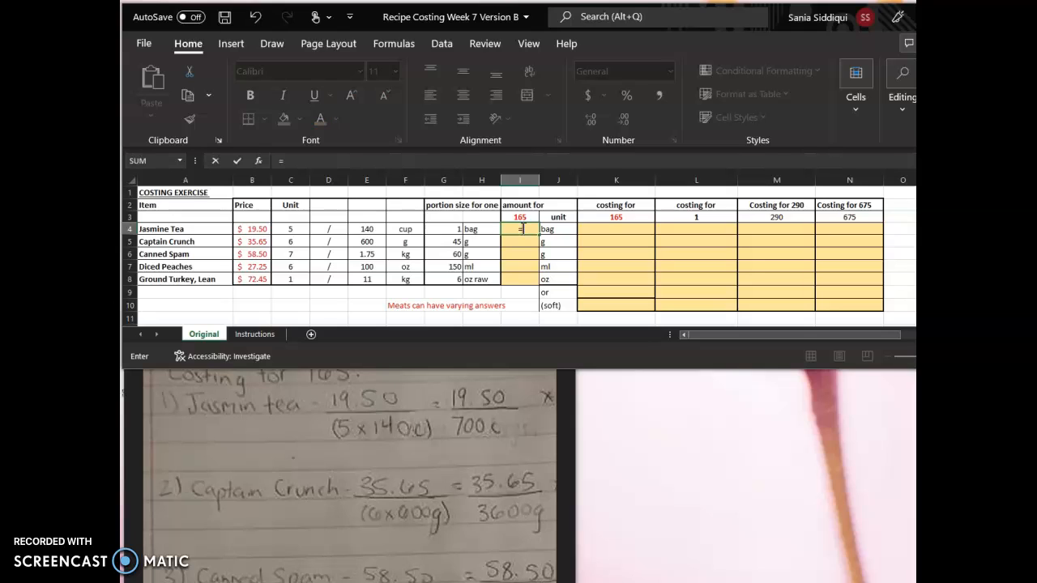
pyautogui.click(454, 230)
pyautogui.write('*')
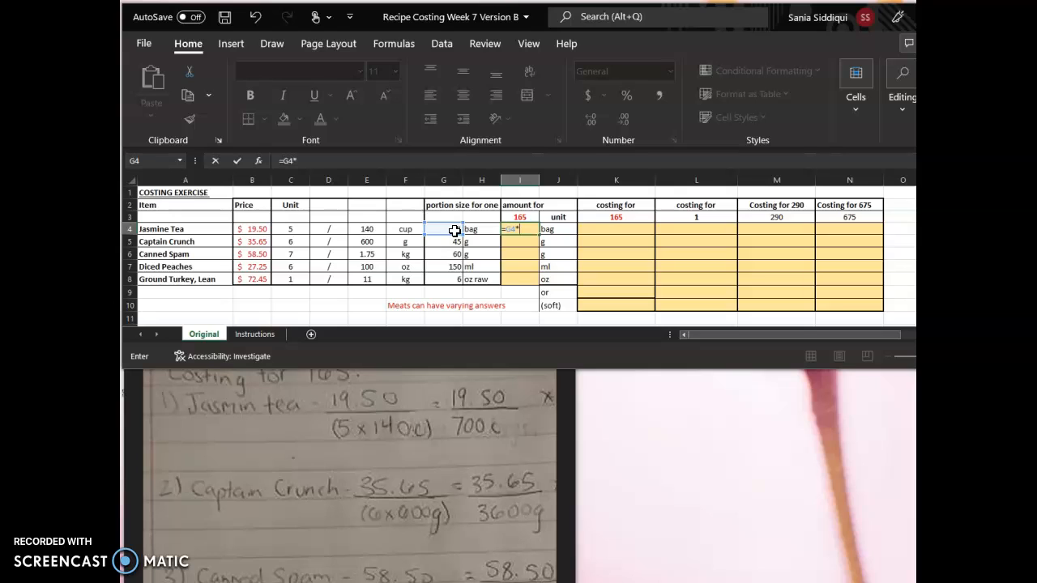
pyautogui.click(519, 219)
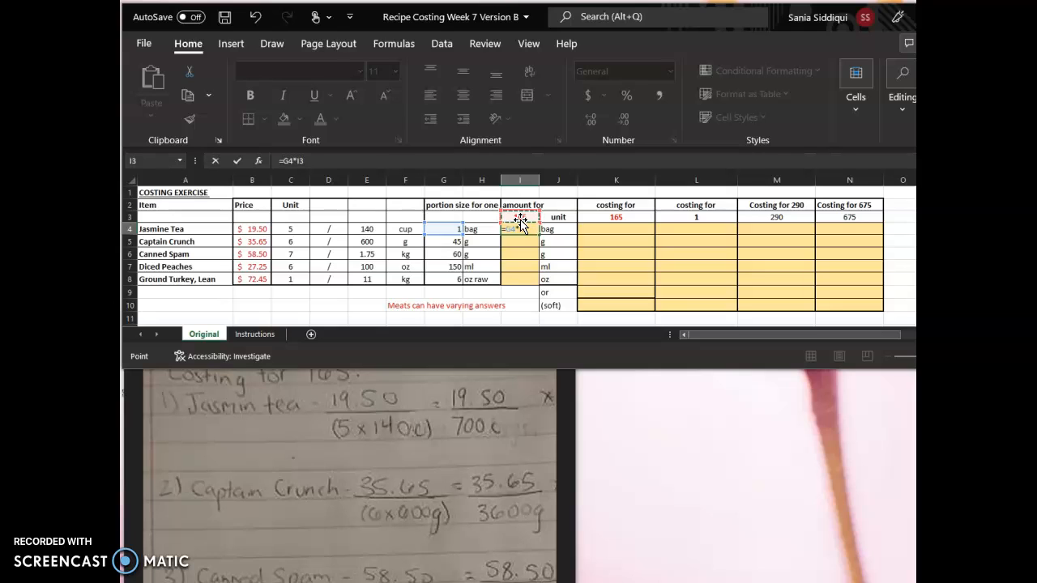
pyautogui.press('F4')
pyautogui.press('Return')
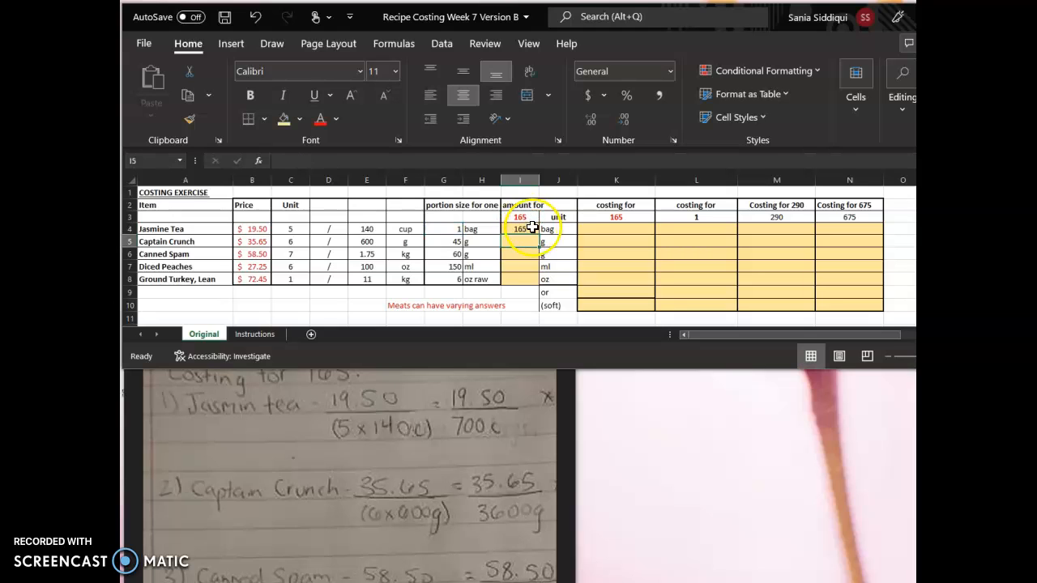
pyautogui.click(528, 230)
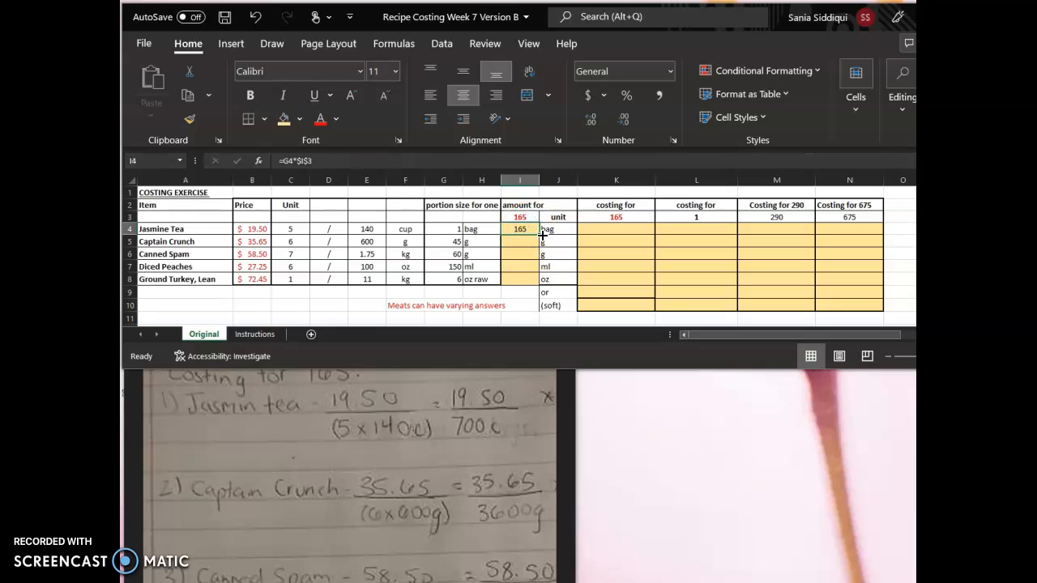
pyautogui.moveTo(540, 235); pyautogui.dragTo(544, 279)
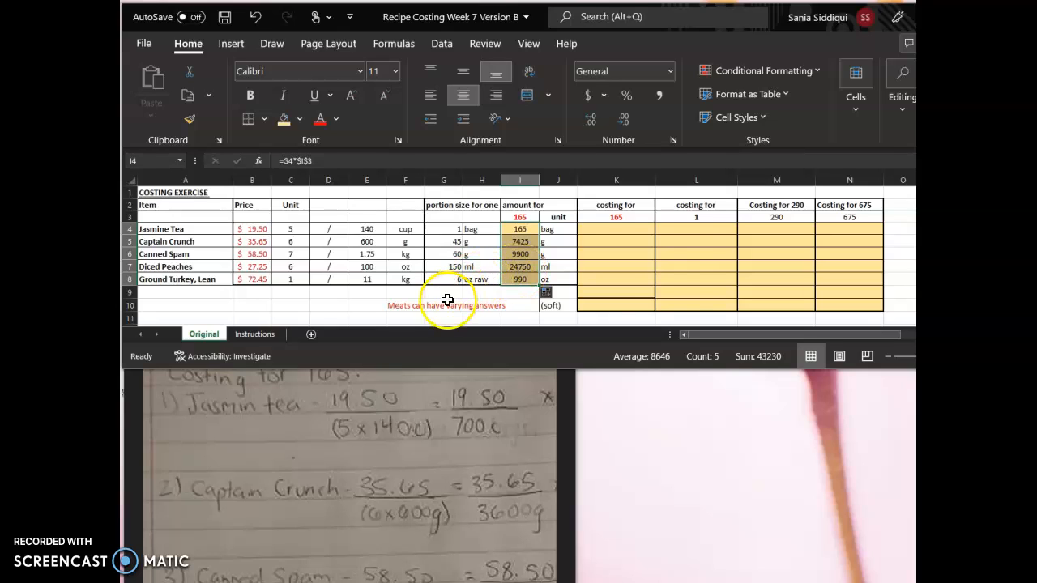
# Step: Enter =B4/700*I4 in K4 as the Jasmine Tea cost for 165 portions
pyautogui.doubleClick(616, 232)
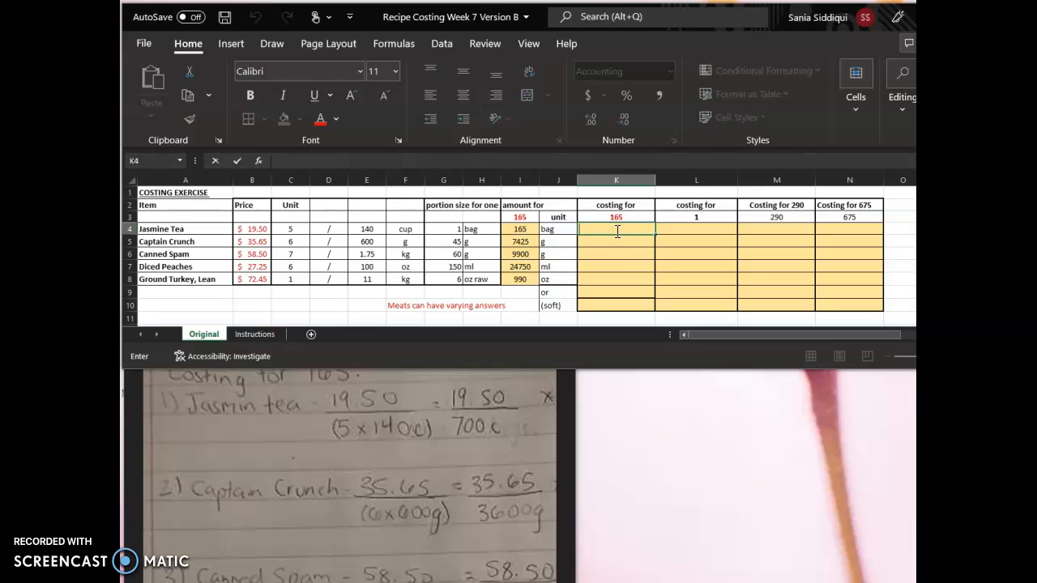
pyautogui.click(254, 230)
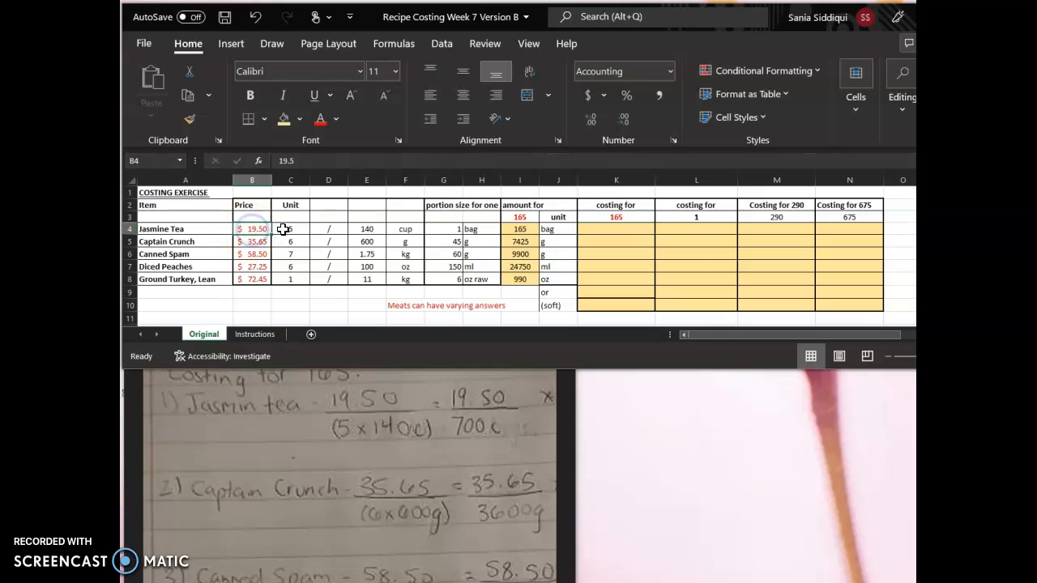
pyautogui.doubleClick(622, 230)
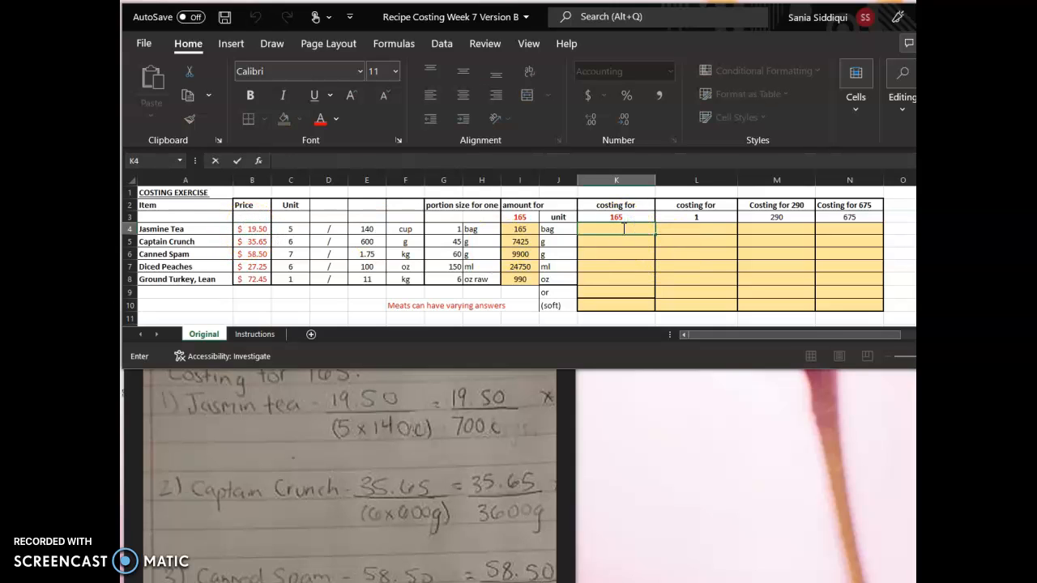
pyautogui.write('=')
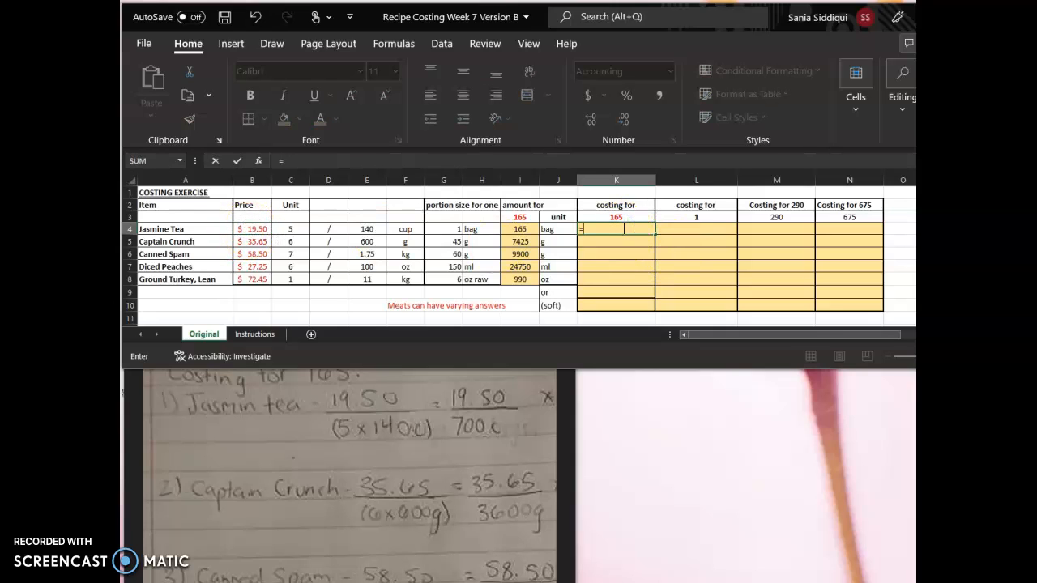
pyautogui.click(255, 231)
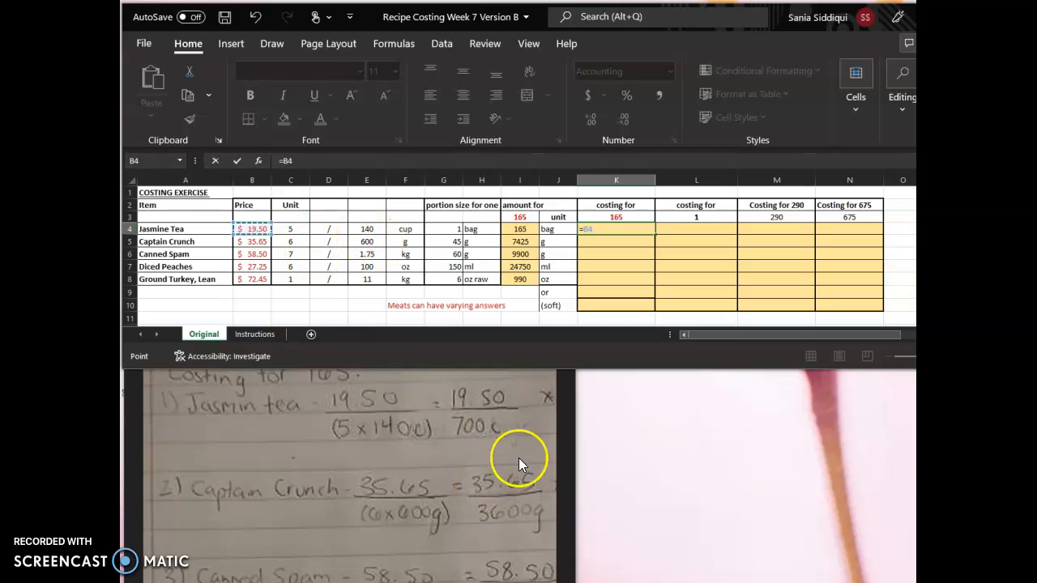
pyautogui.write('/700')
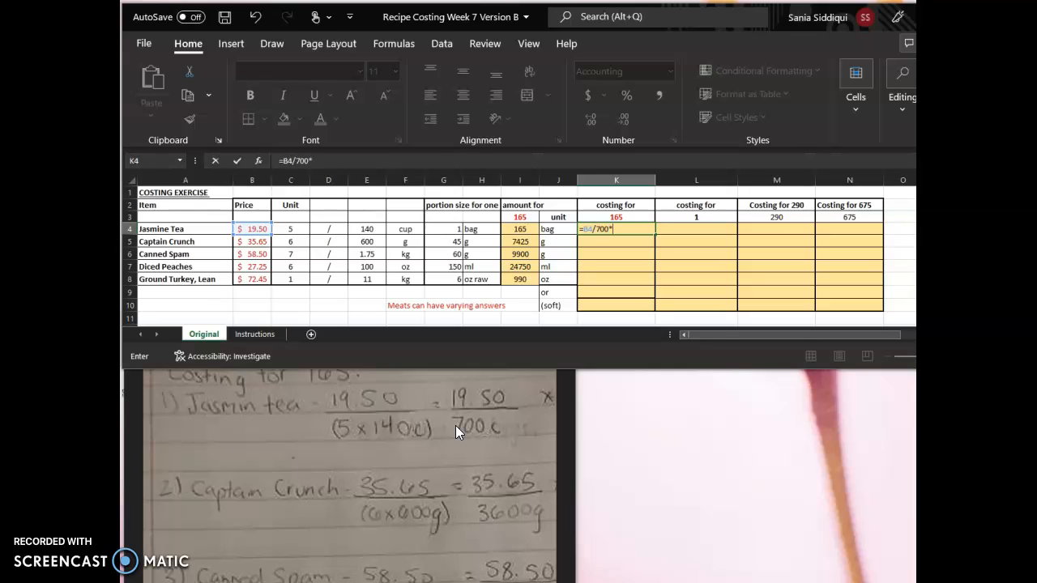
pyautogui.write('*')
pyautogui.click(522, 229)
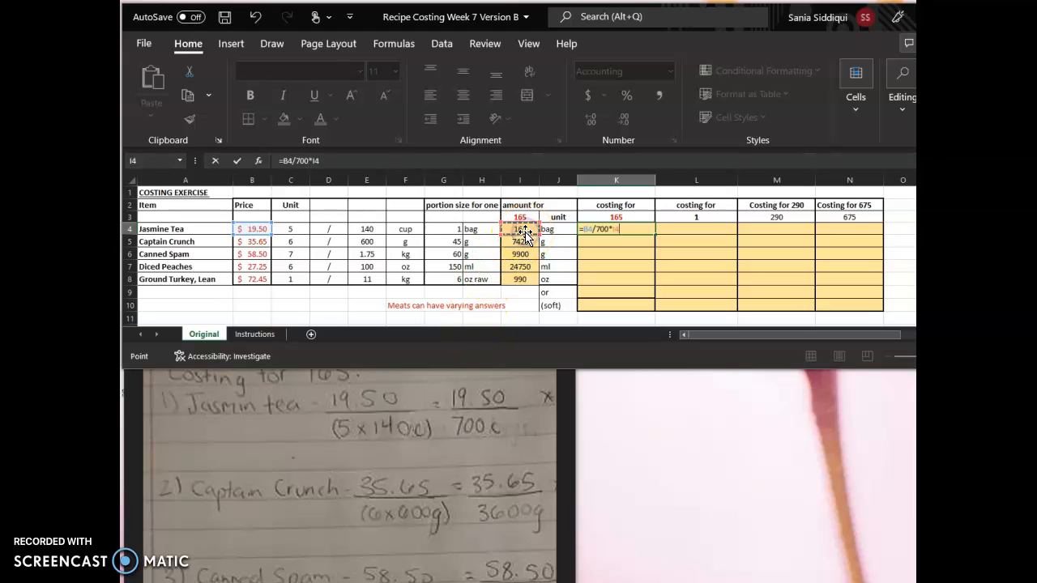
pyautogui.press('Return')
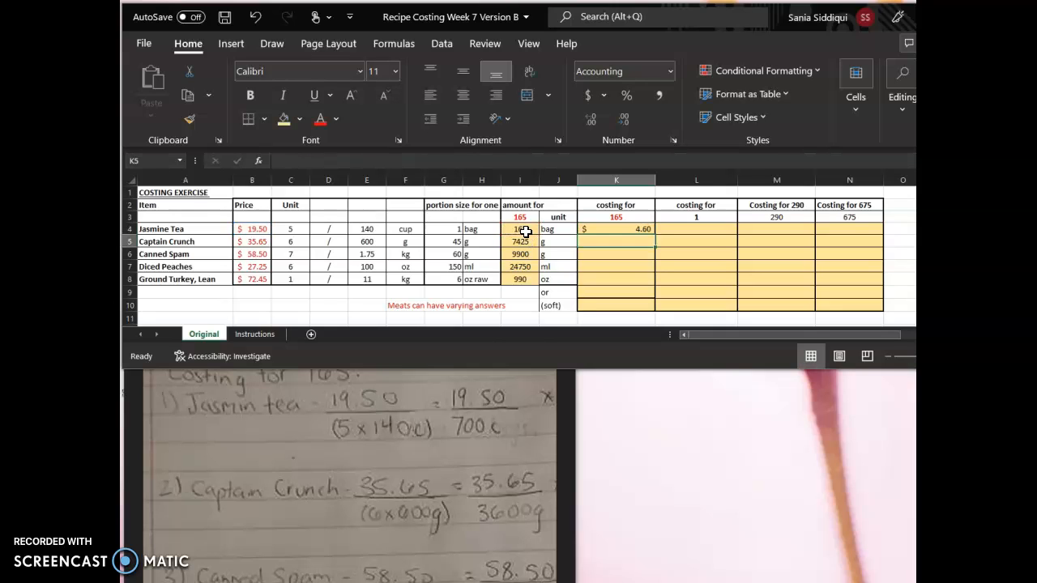
# Step: Using the handwritten calculations in Photos, enter =B5/3600*I5 in K5 as the Captain Crunch cost for 165 portions
pyautogui.click(499, 416)
pyautogui.moveTo(484, 421); pyautogui.dragTo(280, 463)
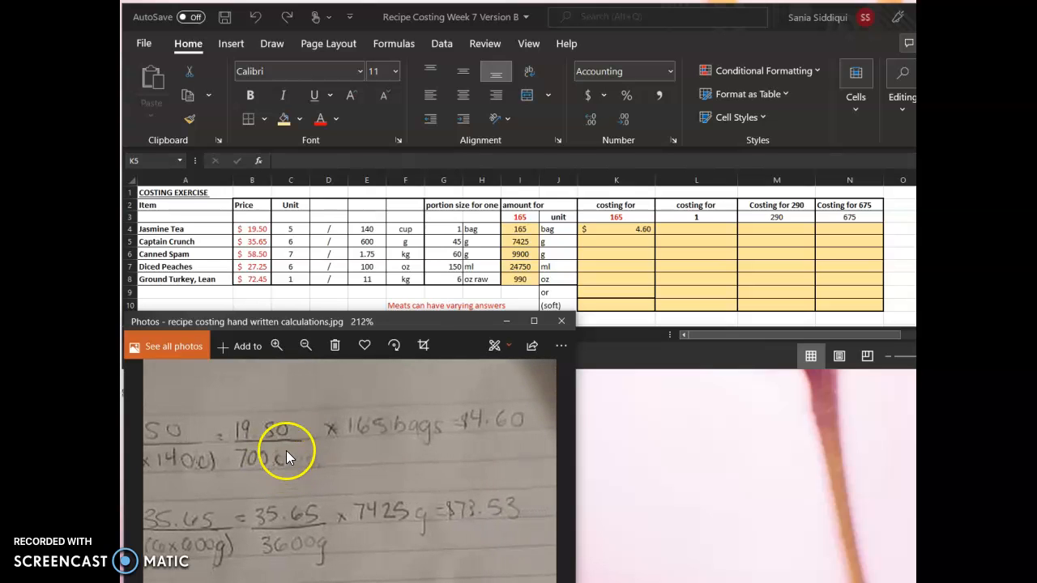
pyautogui.scroll(-3, 348, 458)
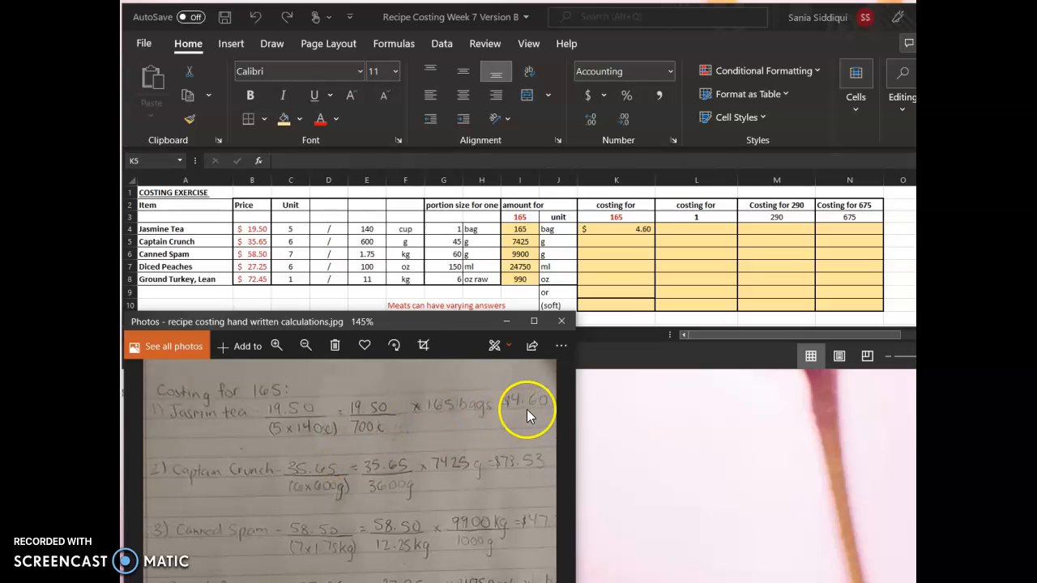
pyautogui.click(597, 242)
pyautogui.write('=')
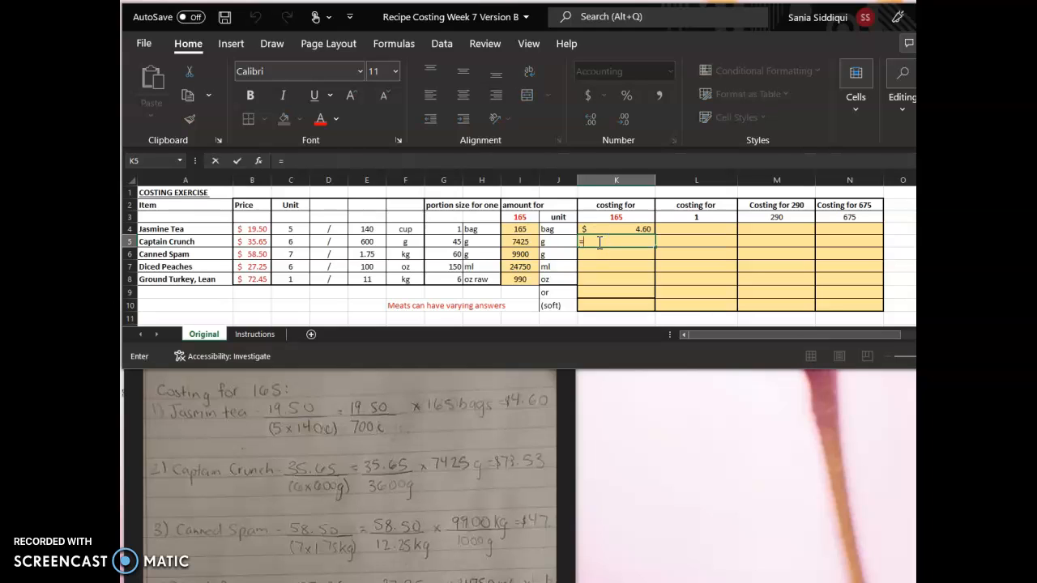
pyautogui.click(257, 244)
pyautogui.write('/')
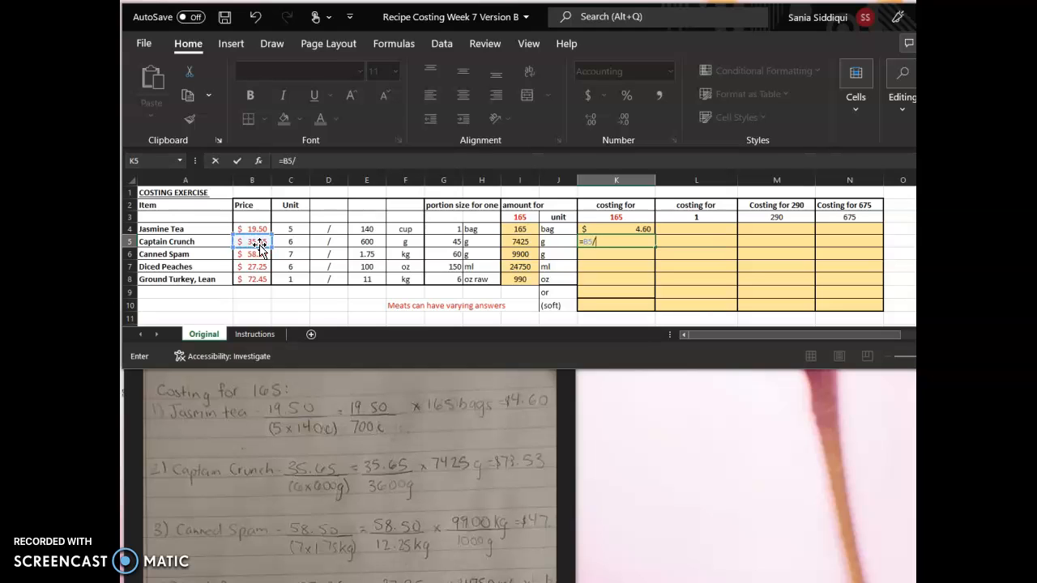
pyautogui.click(239, 375)
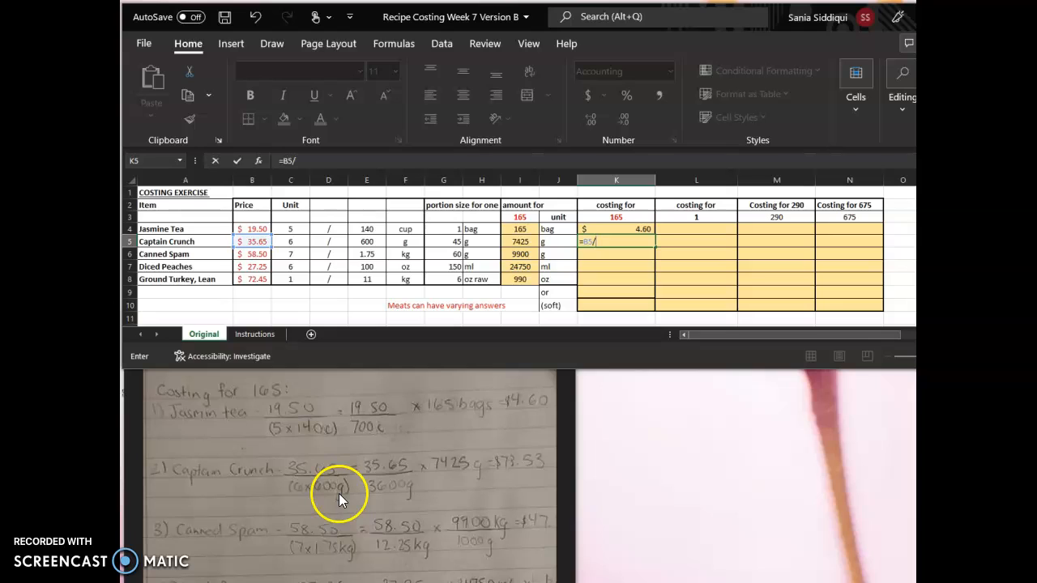
pyautogui.write('3600')
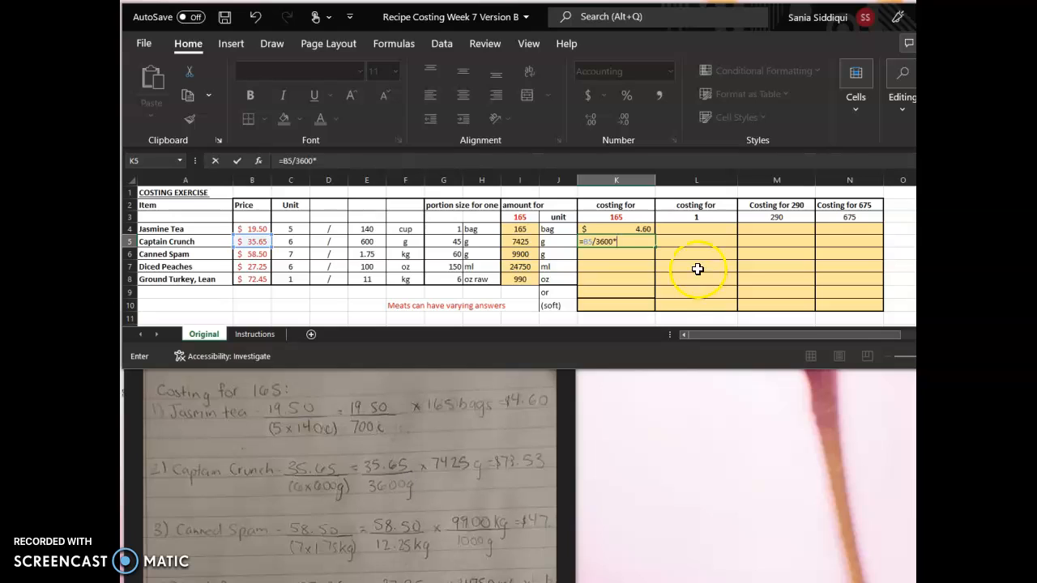
pyautogui.write('*')
pyautogui.click(526, 243)
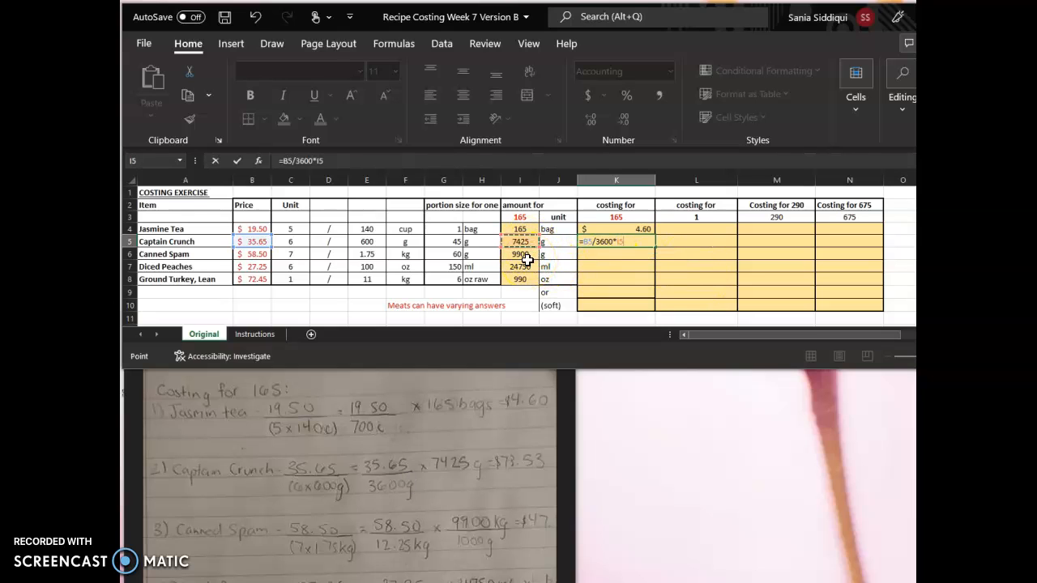
pyautogui.press('Return')
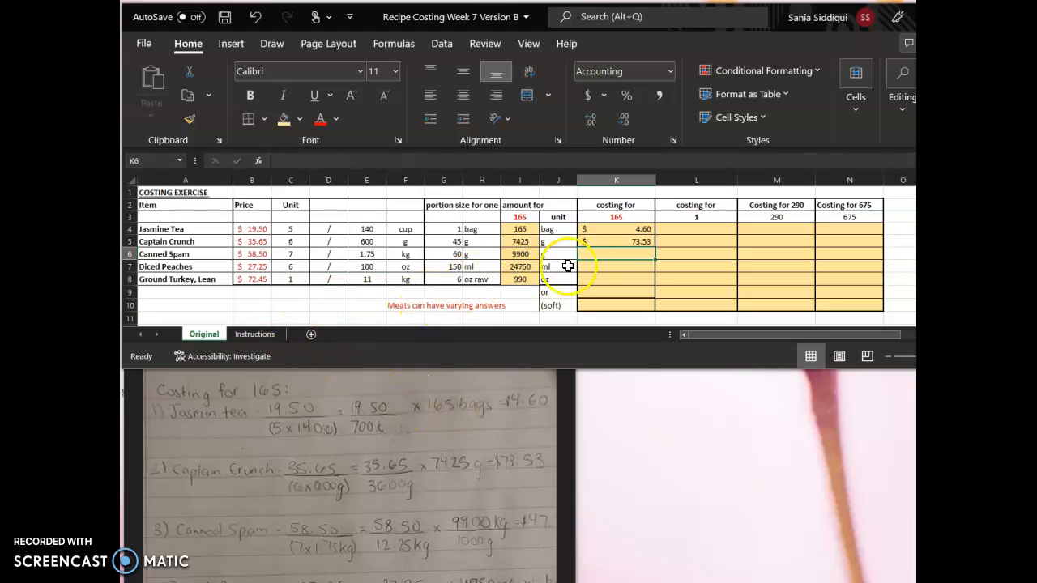
# Step: Enter =B6/12.25*I6/1000 in K6 as the Canned Spam cost for 165 portions, converting grams to kilograms
pyautogui.doubleClick(597, 254)
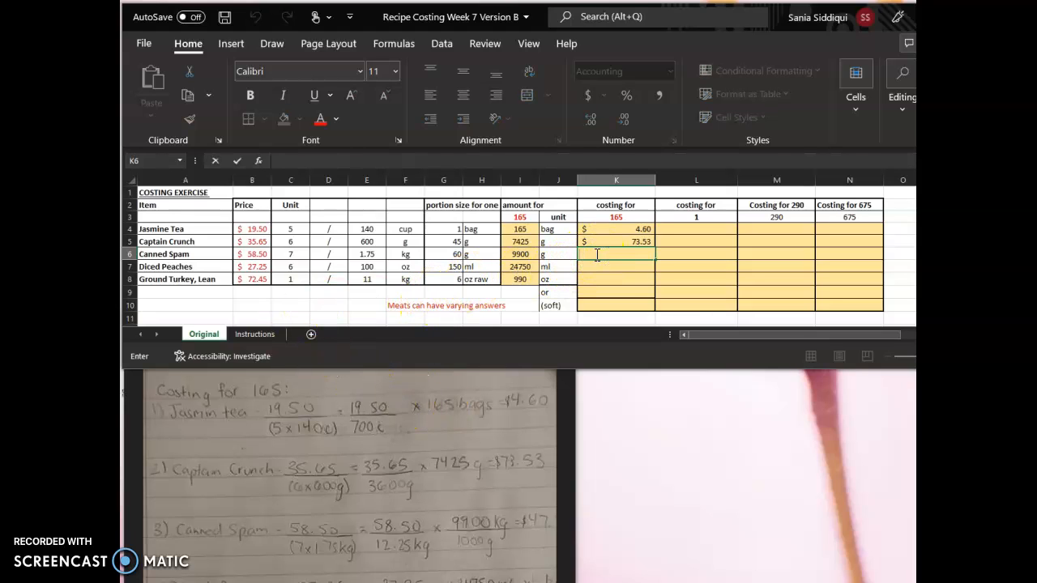
pyautogui.write('=')
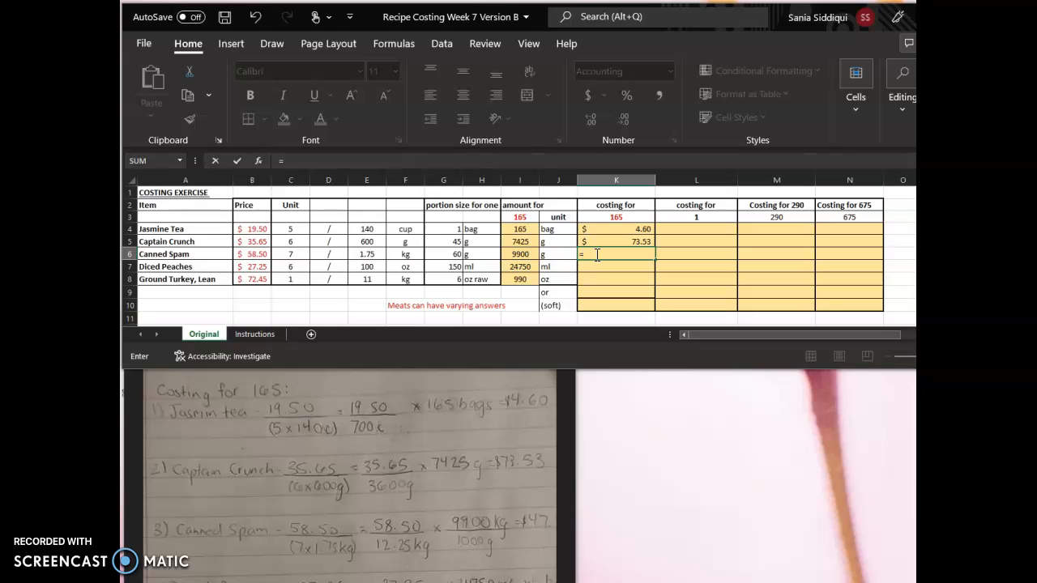
pyautogui.click(259, 256)
pyautogui.write('/')
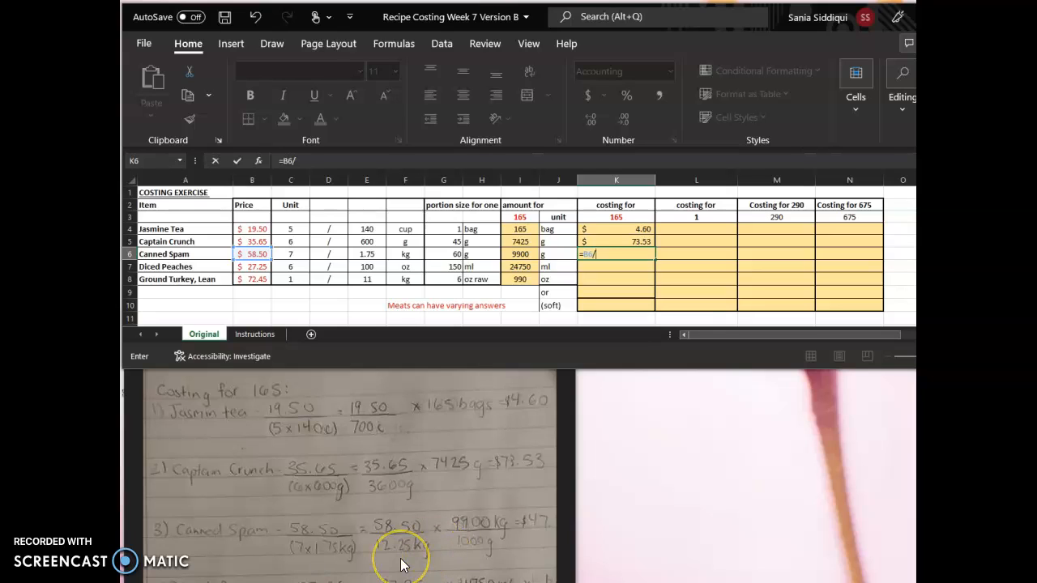
pyautogui.write('12.25*')
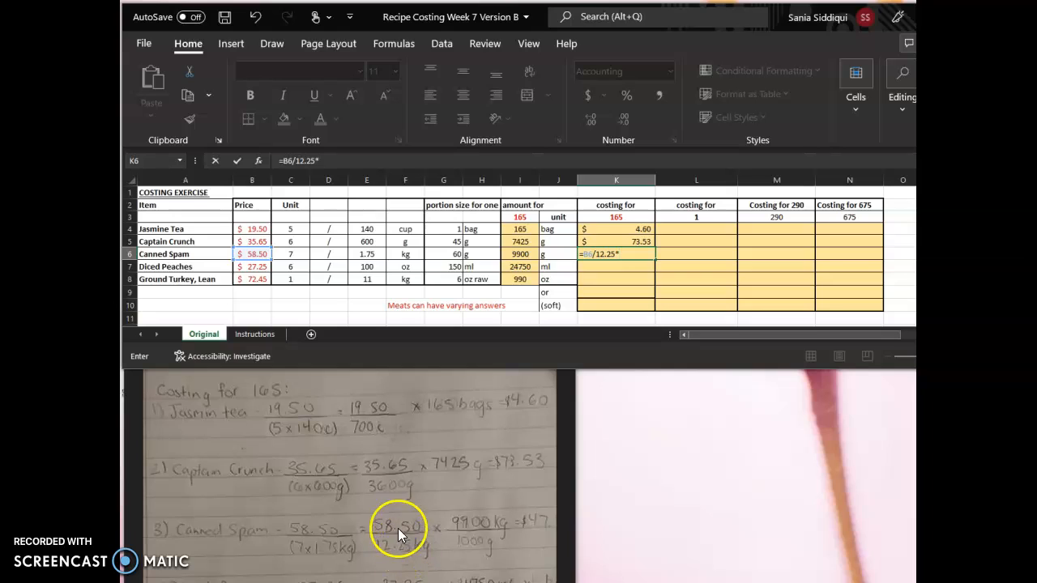
pyautogui.click(513, 254)
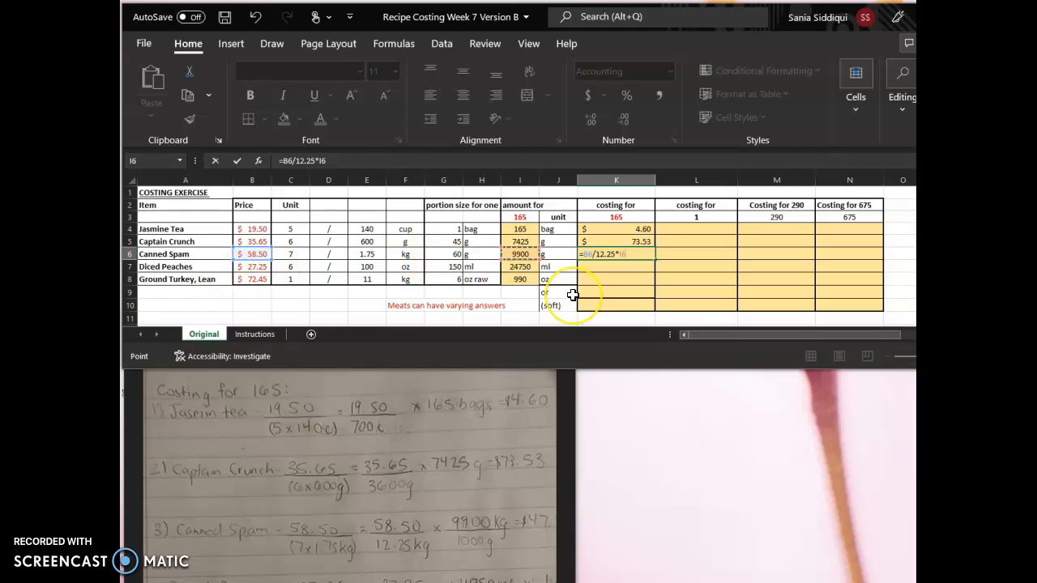
pyautogui.write('/1000')
pyautogui.press('Return')
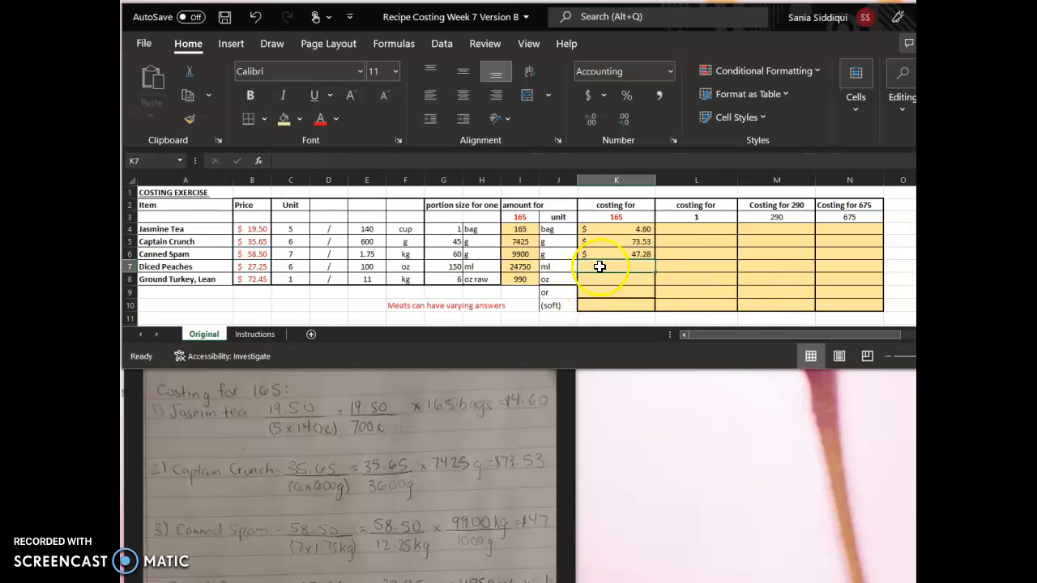
# Step: Using the handwritten calculations, enter =B7/600*I7/28.4 in K7 as the Diced Peaches cost for 165 portions, converting millilitres to ounces
pyautogui.write('=')
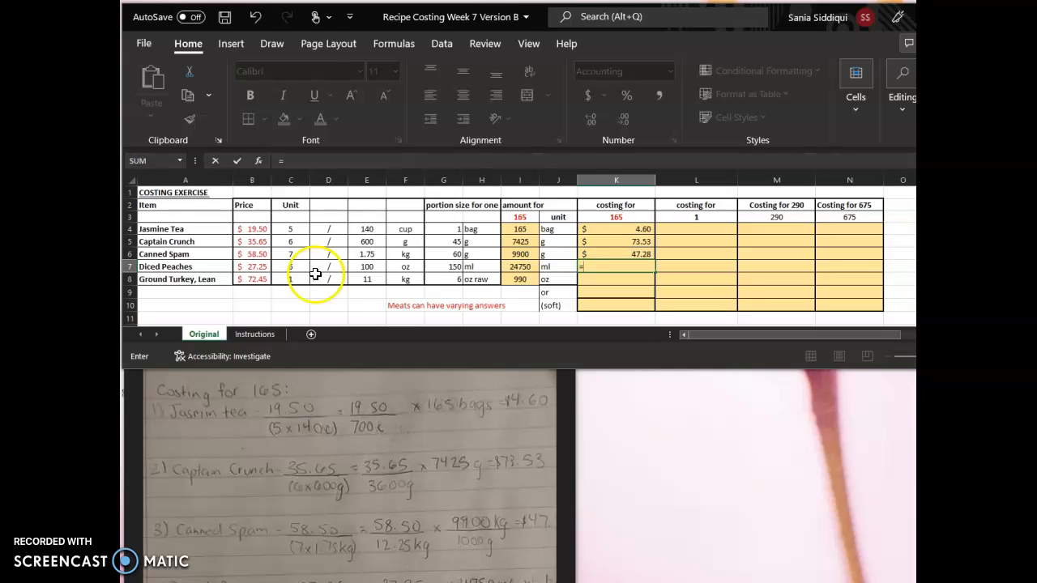
pyautogui.click(265, 270)
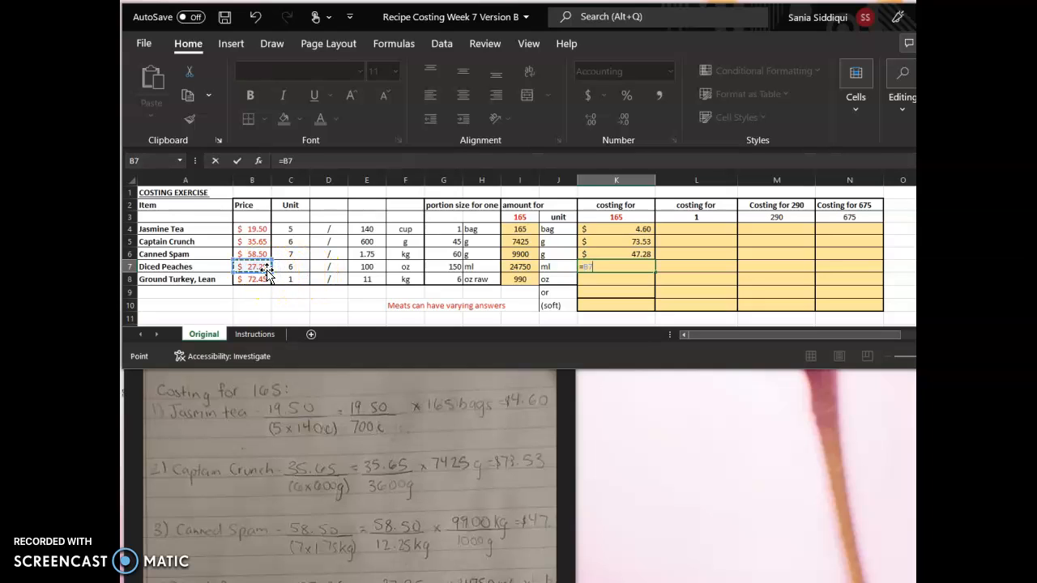
pyautogui.write('/')
pyautogui.scroll(-1, 456, 519)
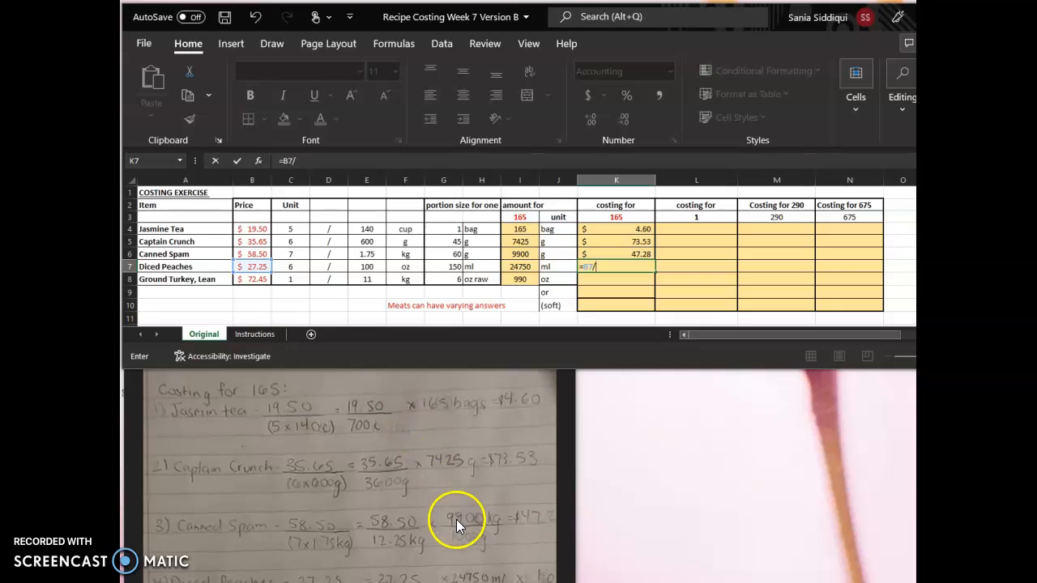
pyautogui.moveTo(366, 541); pyautogui.dragTo(375, 403)
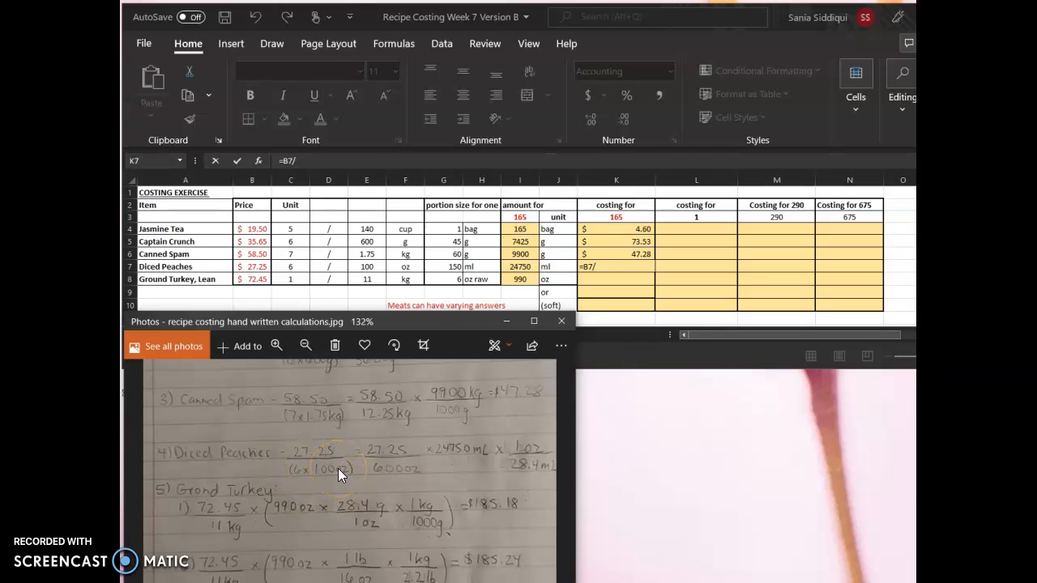
pyautogui.click(611, 270)
pyautogui.write('600*')
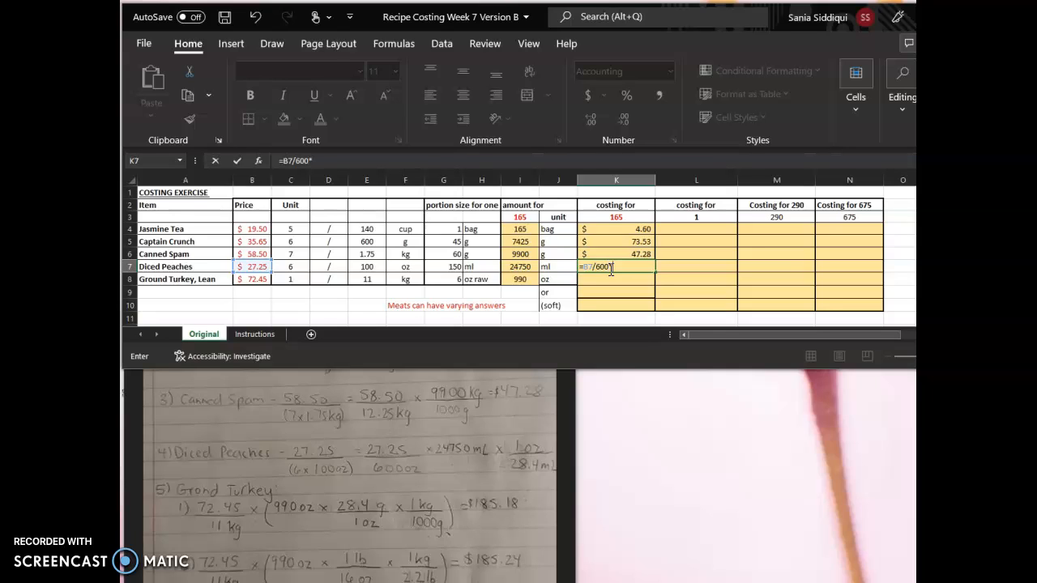
pyautogui.click(520, 269)
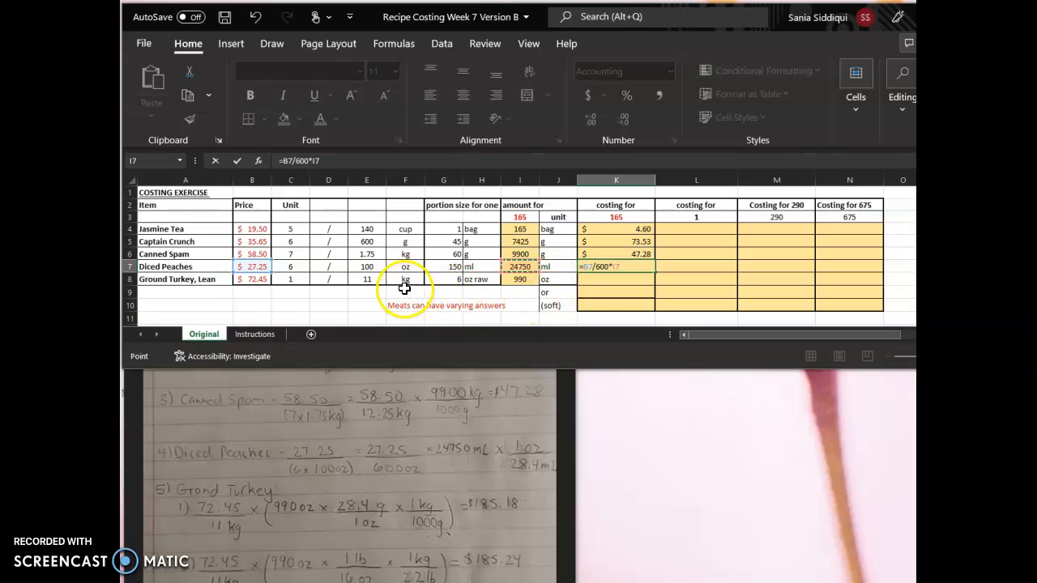
pyautogui.write('/28.')
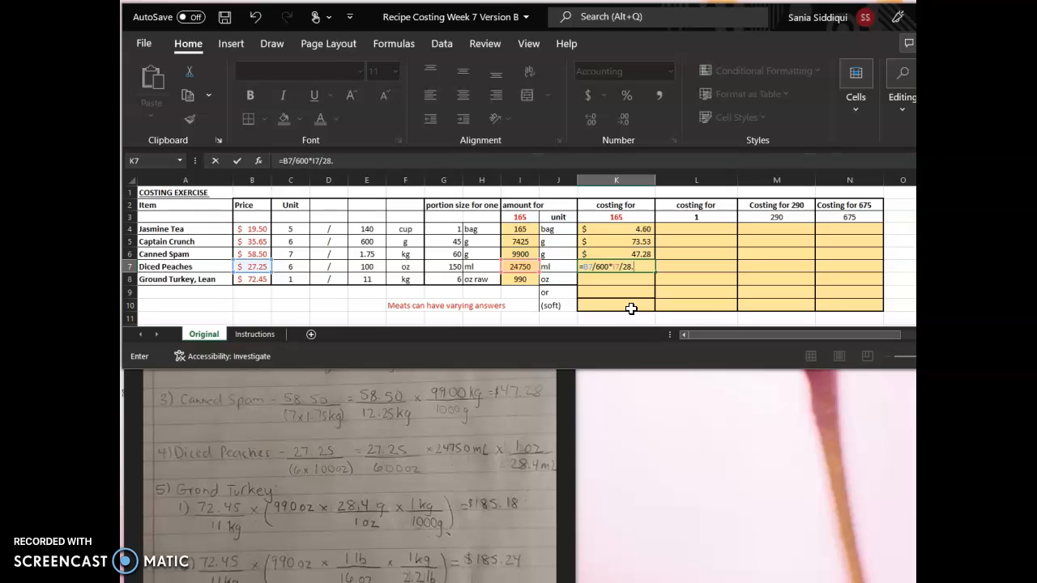
pyautogui.write('4')
pyautogui.press('Return')
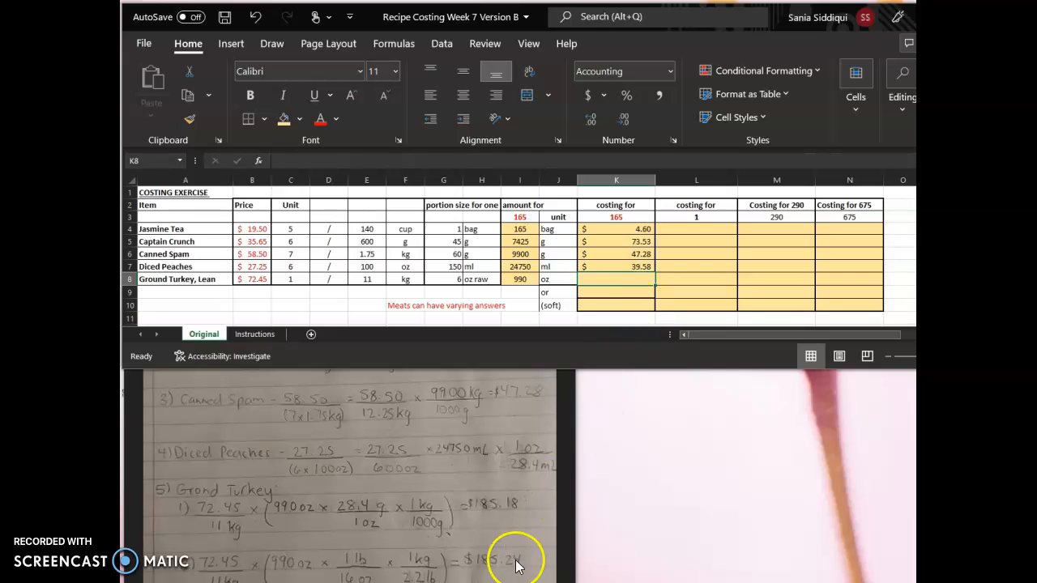
# Step: Following the first handwritten Ground Turkey method, enter =B8/E8*(I8*28.4/1000) in K8 as its cost for 165 portions, converting ounces to kilograms via grams
pyautogui.moveTo(509, 526); pyautogui.dragTo(419, 522)
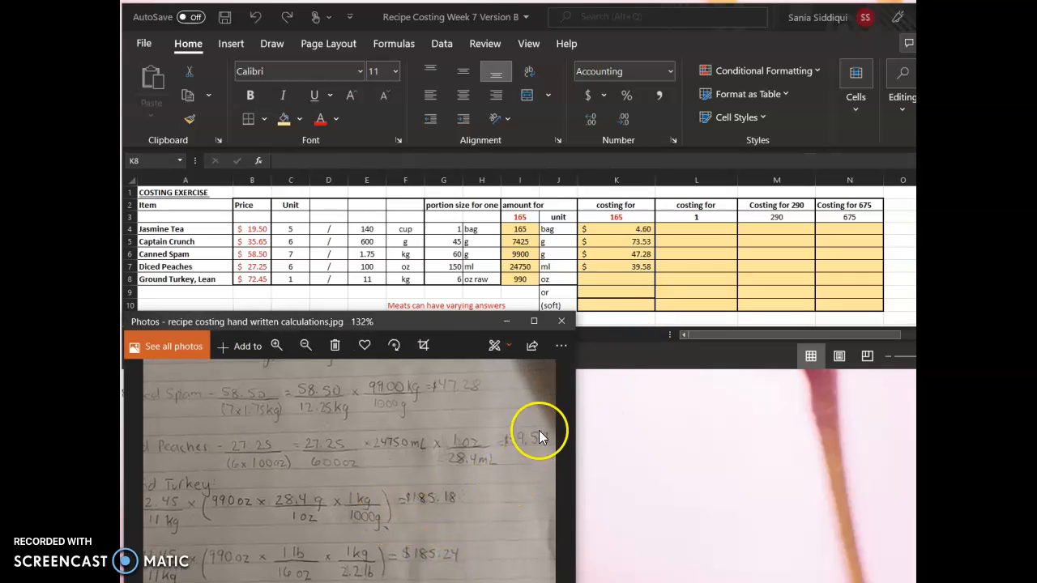
pyautogui.moveTo(278, 537); pyautogui.dragTo(390, 479)
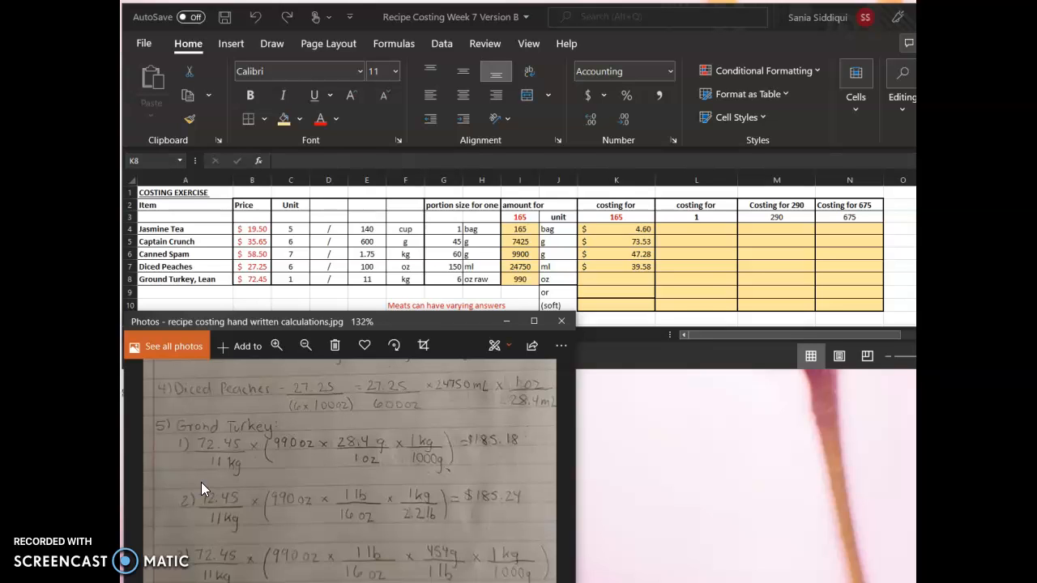
pyautogui.click(631, 279)
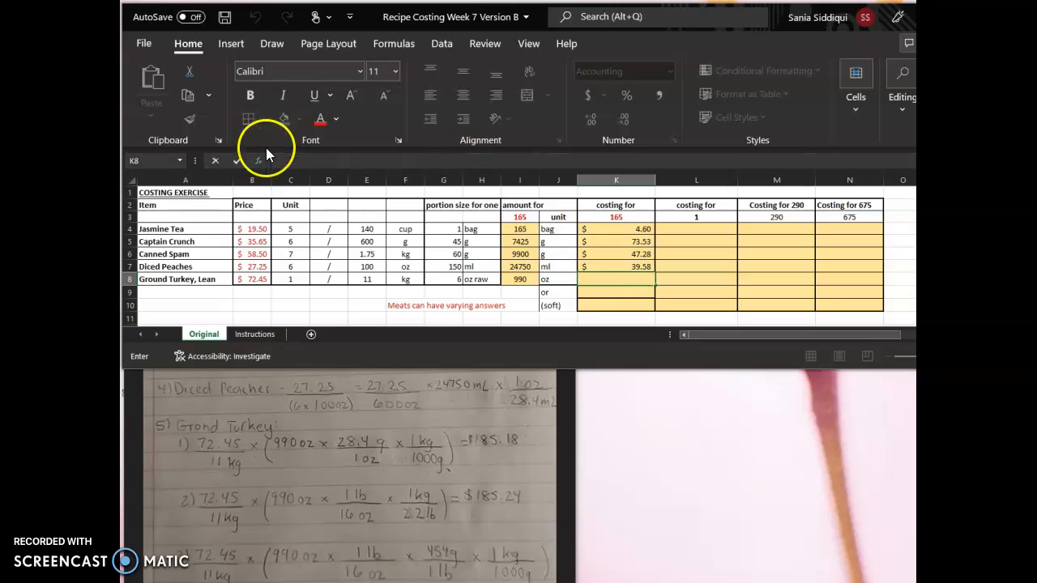
pyautogui.click(259, 279)
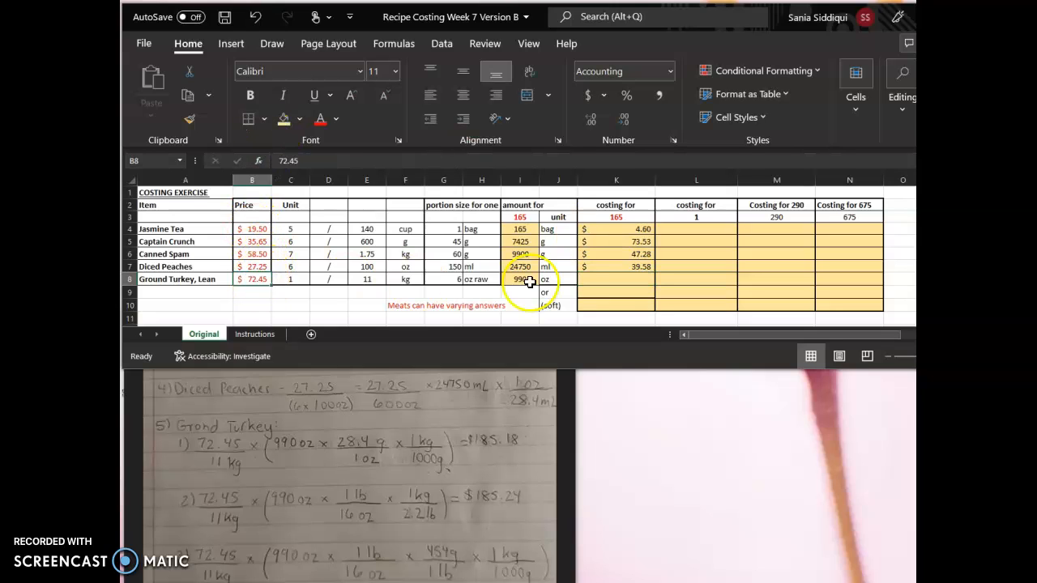
pyautogui.click(601, 281)
pyautogui.doubleClick(601, 281)
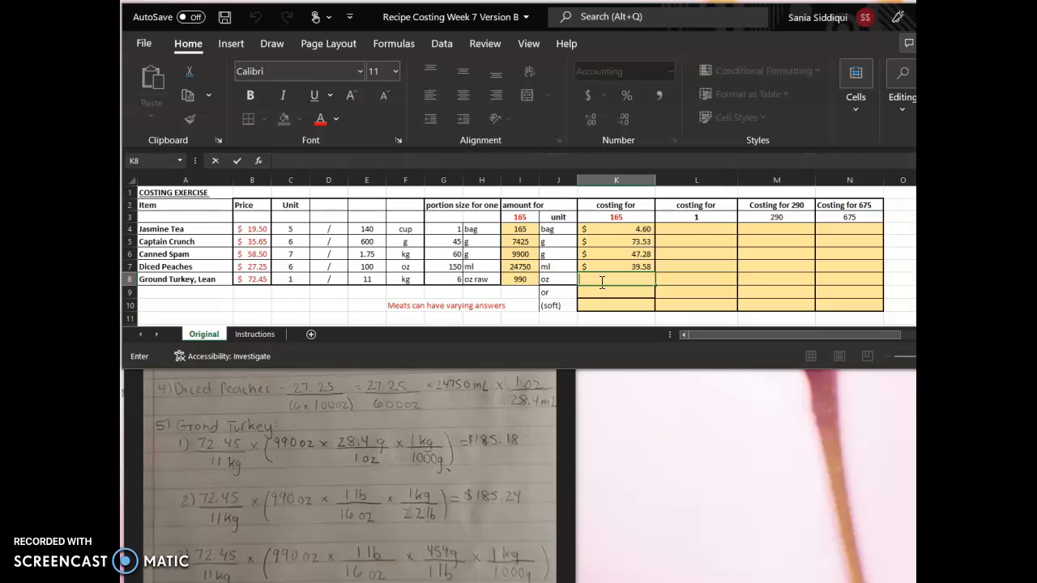
pyautogui.write('=')
pyautogui.click(267, 279)
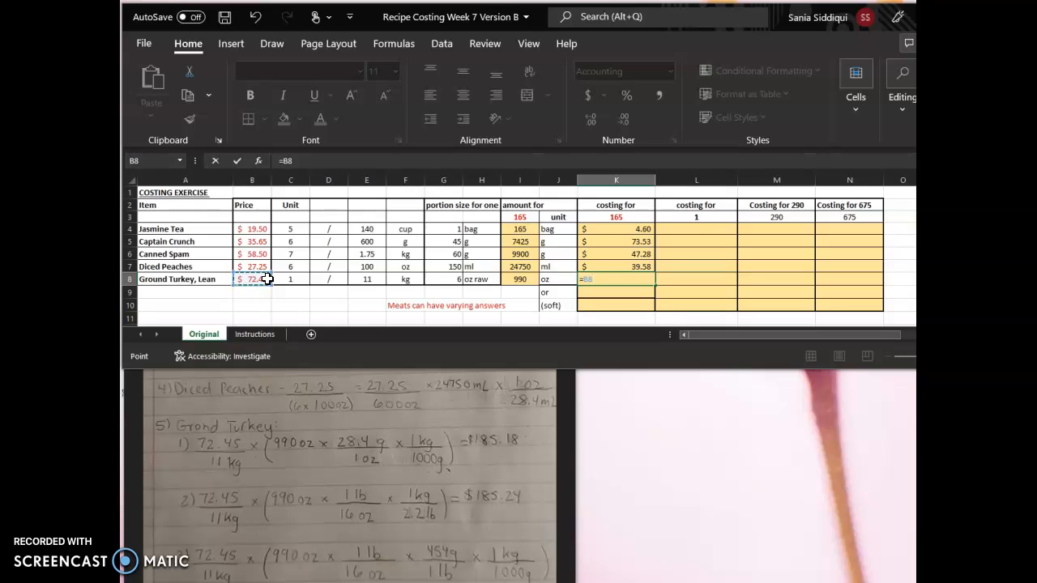
pyautogui.write('/')
pyautogui.click(365, 277)
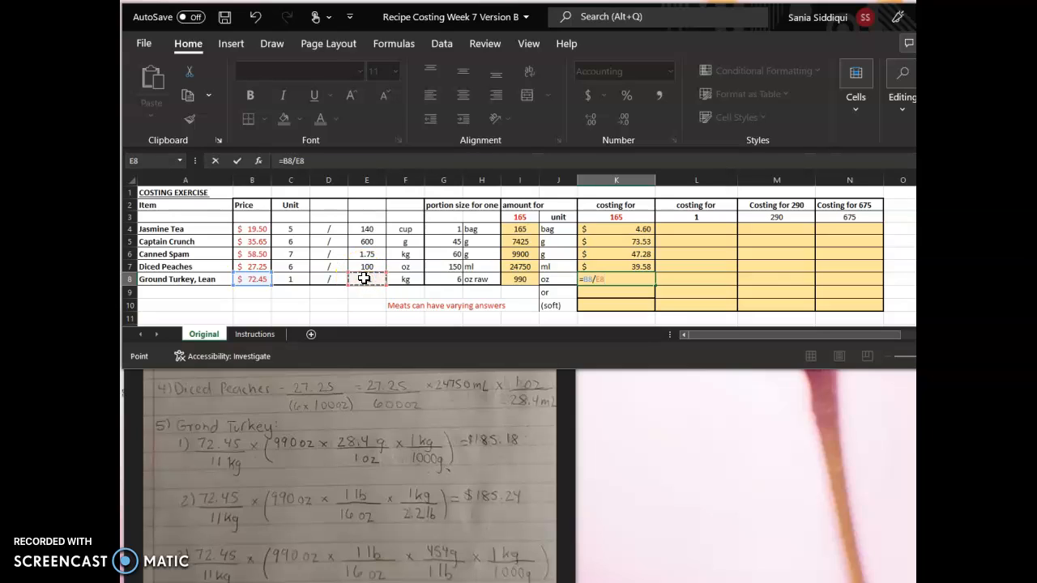
pyautogui.write('*')
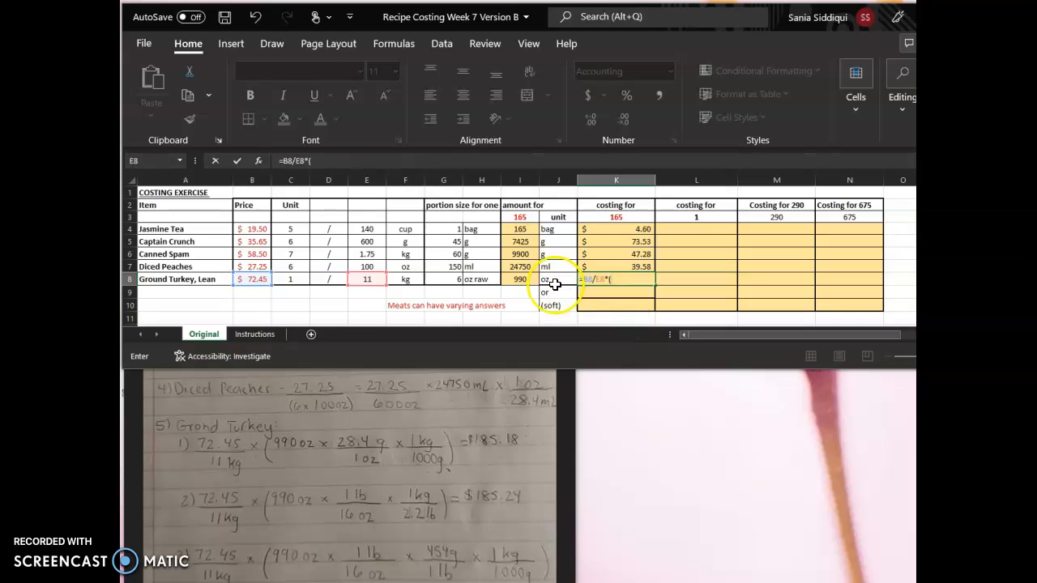
pyautogui.click(520, 280)
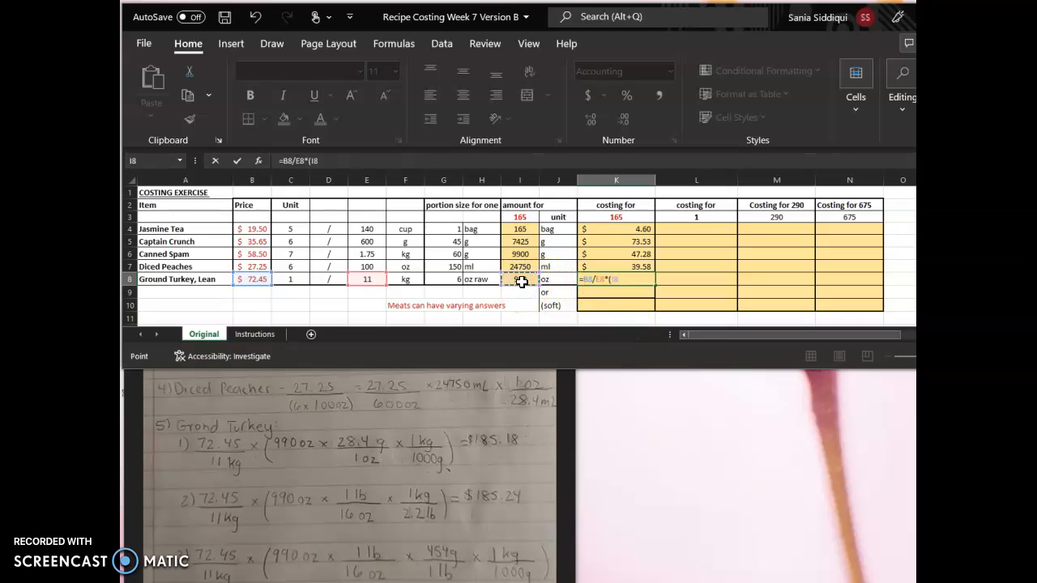
pyautogui.write('*28.4/')
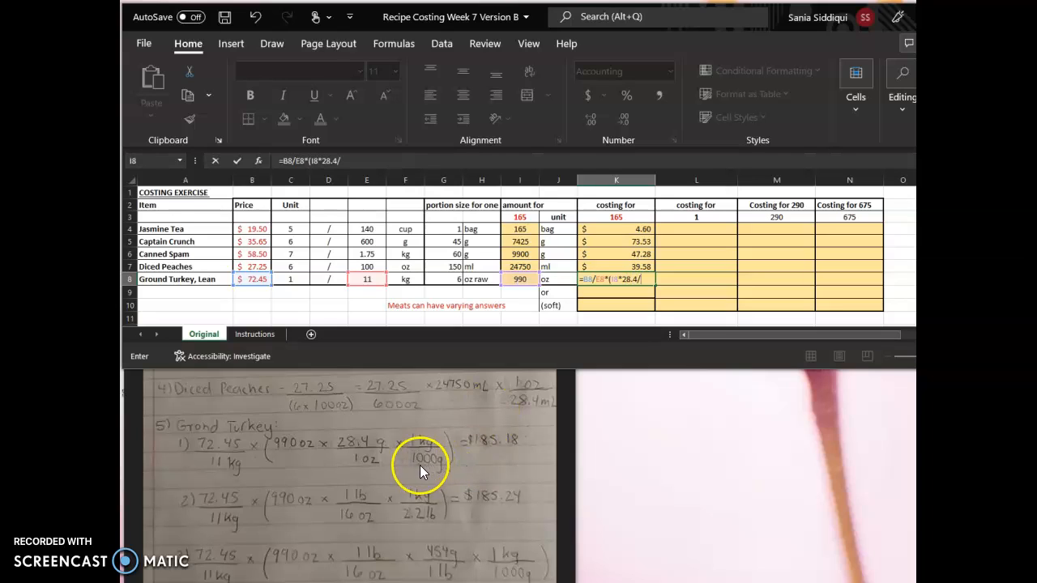
pyautogui.write('1000')
pyautogui.press('Return')
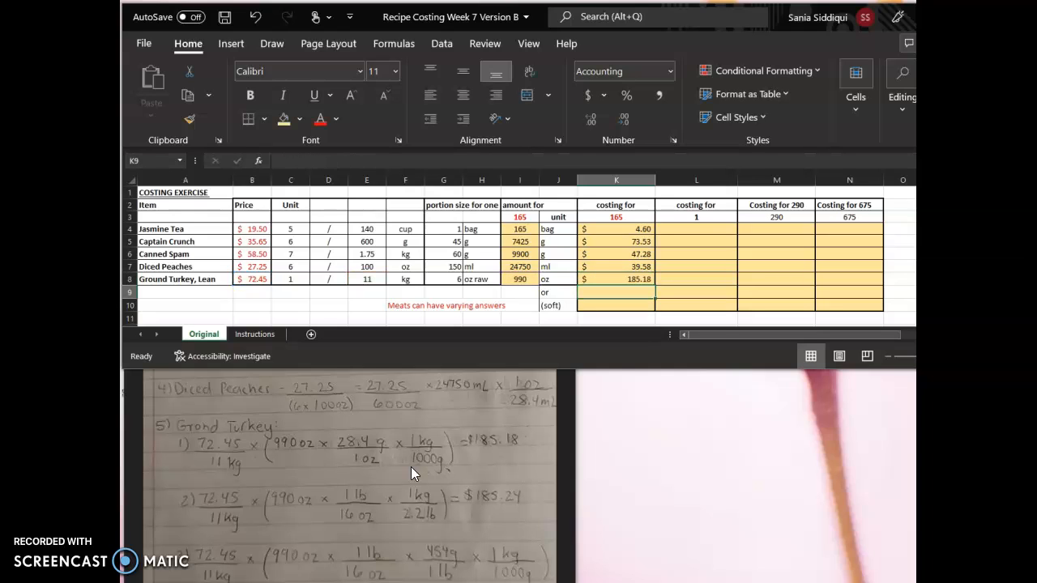
# Step: Following the second handwritten Ground Turkey method, enter =B8/E8*(I8/16/2.2) in K9 as the alternative cost, converting ounces to kilograms via pounds
pyautogui.click(270, 518)
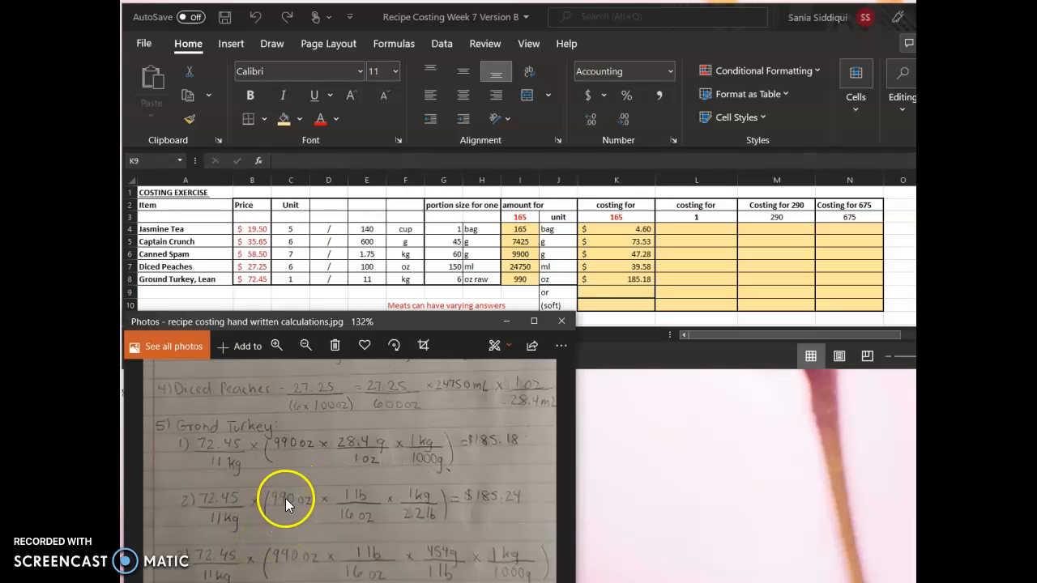
pyautogui.doubleClick(629, 291)
pyautogui.write('=')
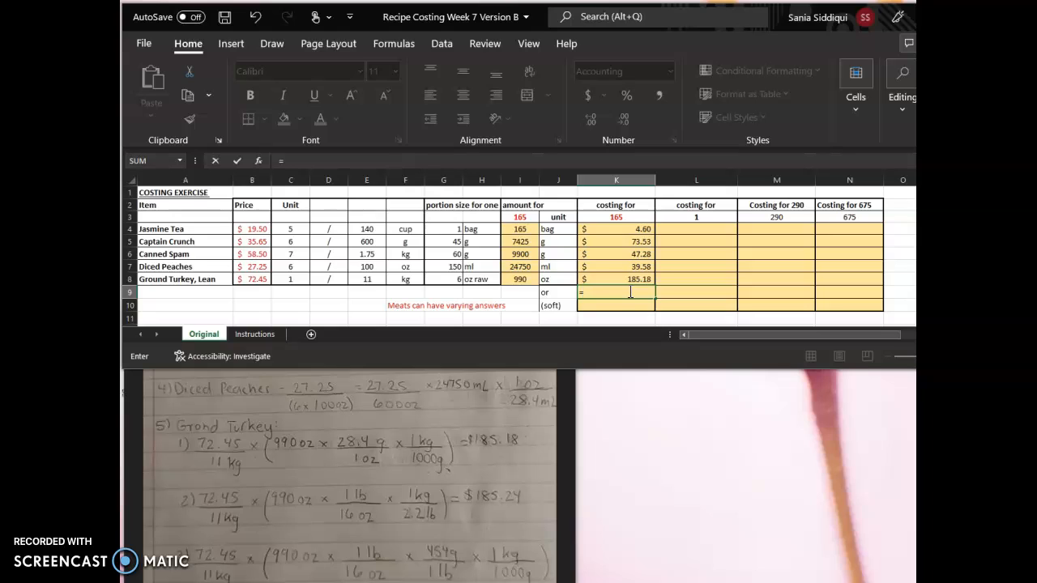
pyautogui.click(262, 279)
pyautogui.write('/')
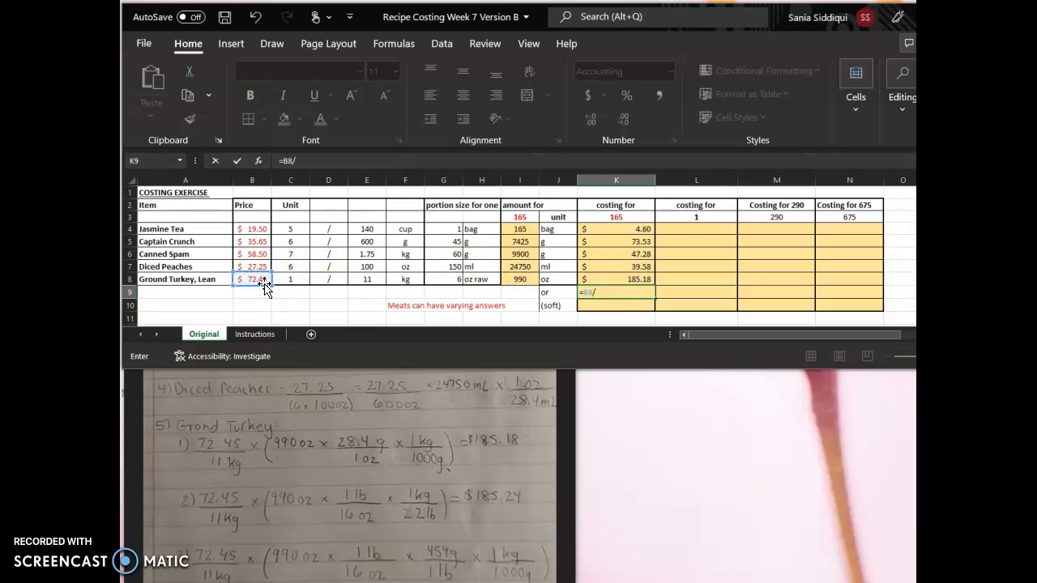
pyautogui.click(362, 284)
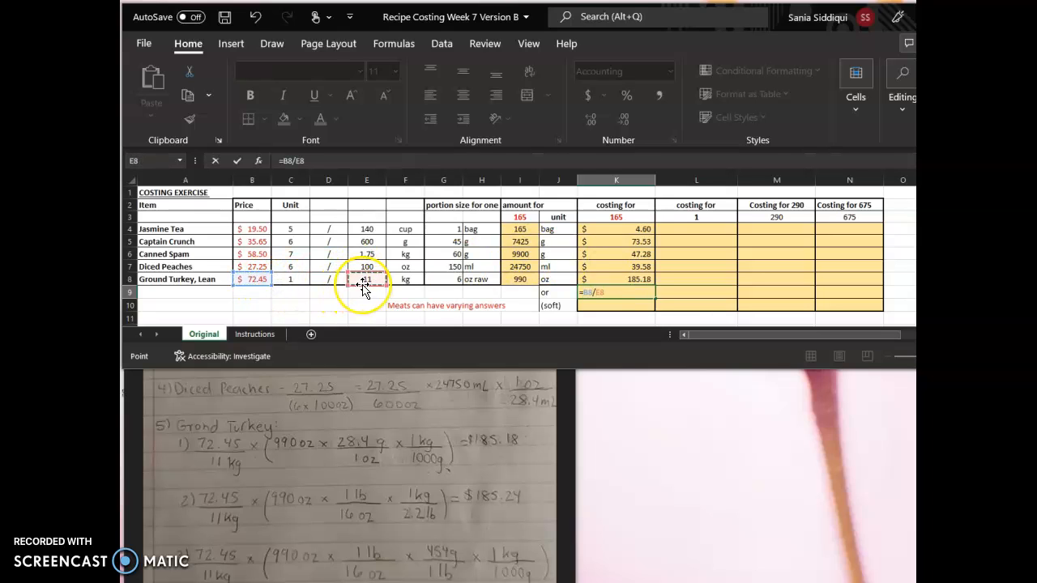
pyautogui.write('*(')
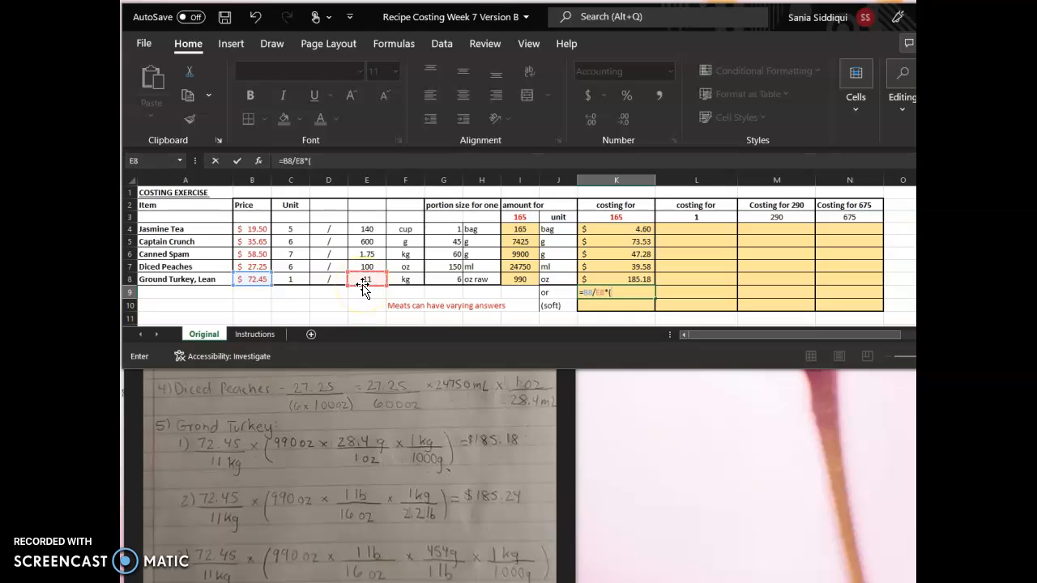
pyautogui.click(514, 278)
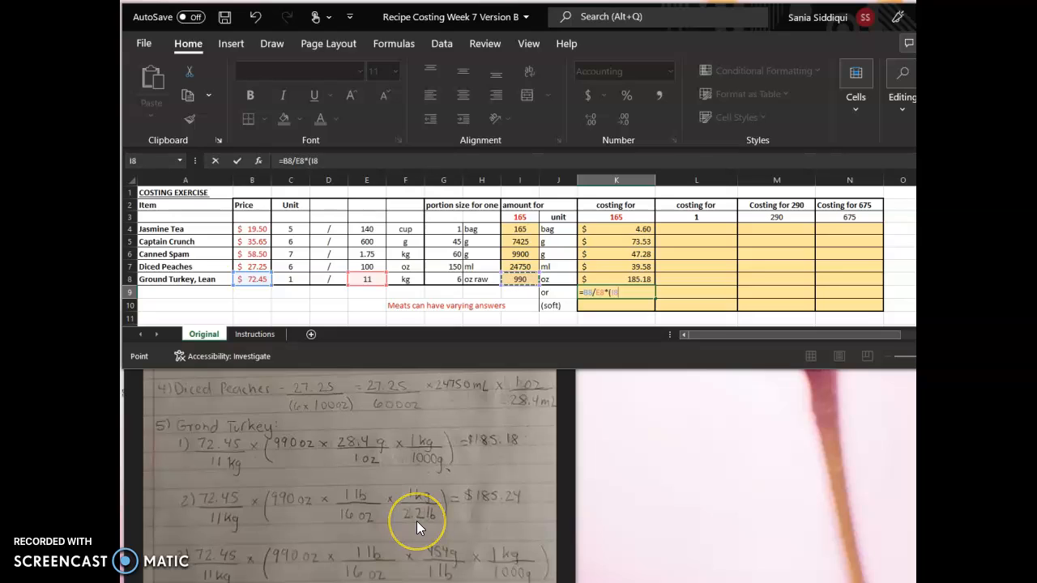
pyautogui.write('/16/2.2')
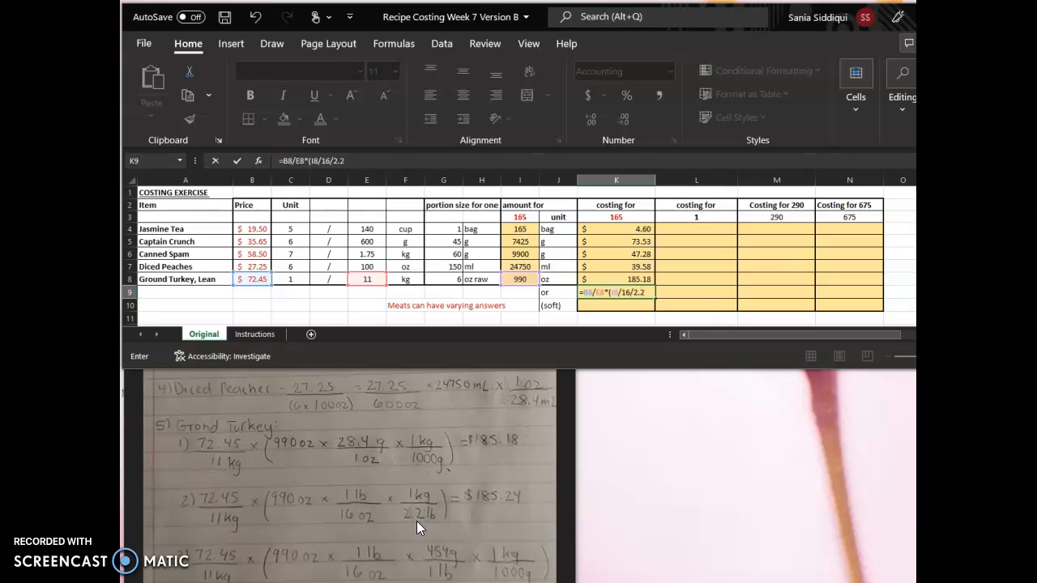
pyautogui.press('Return')
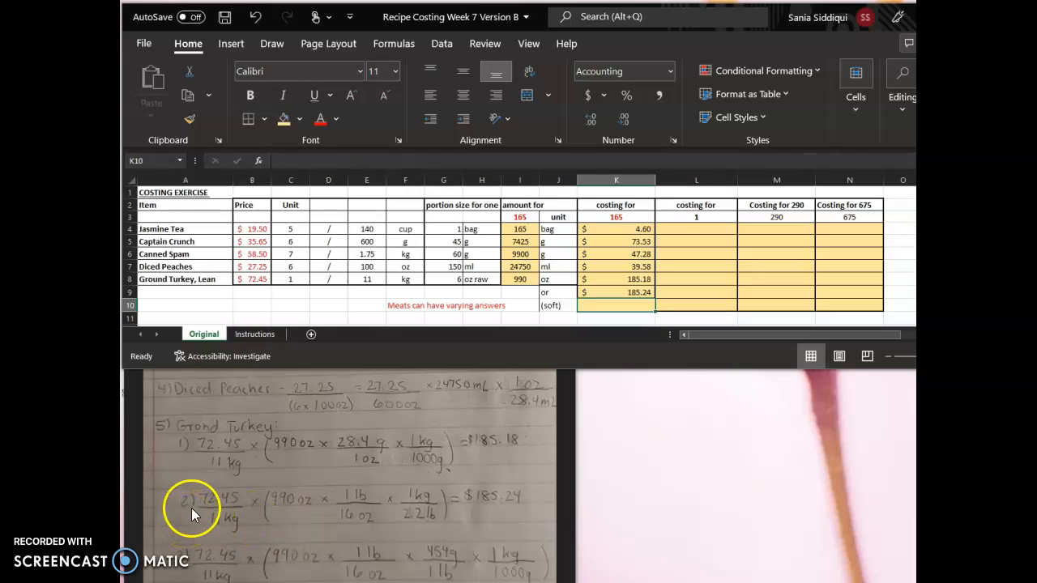
# Step: Following the third handwritten Ground Turkey method, enter =B8/E8*(I8*454/16/1000) in K10 as the alternative cost, converting ounces to kilograms via pounds and grams
pyautogui.click(292, 524)
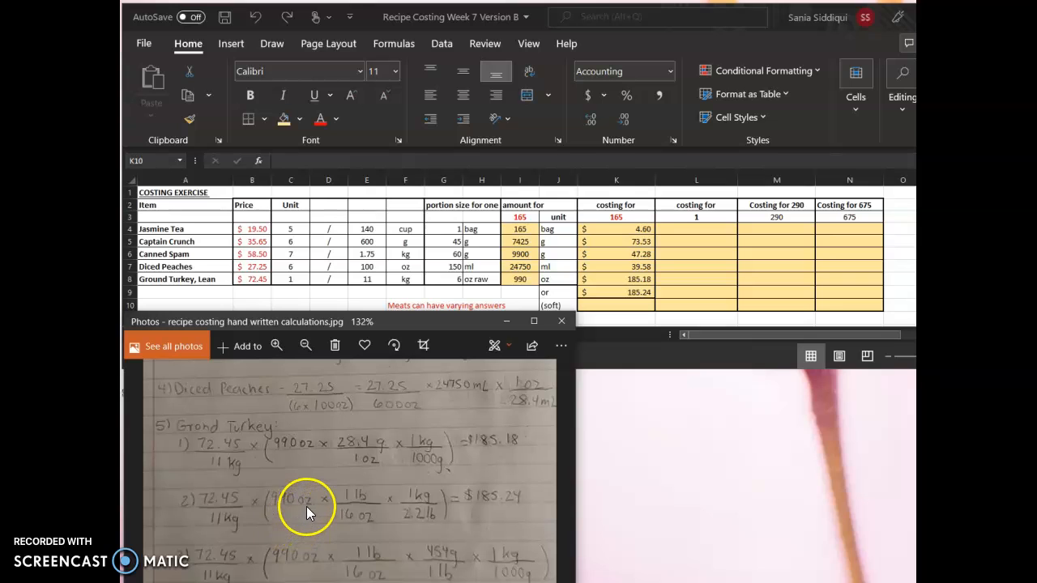
pyautogui.scroll(-2, 316, 504)
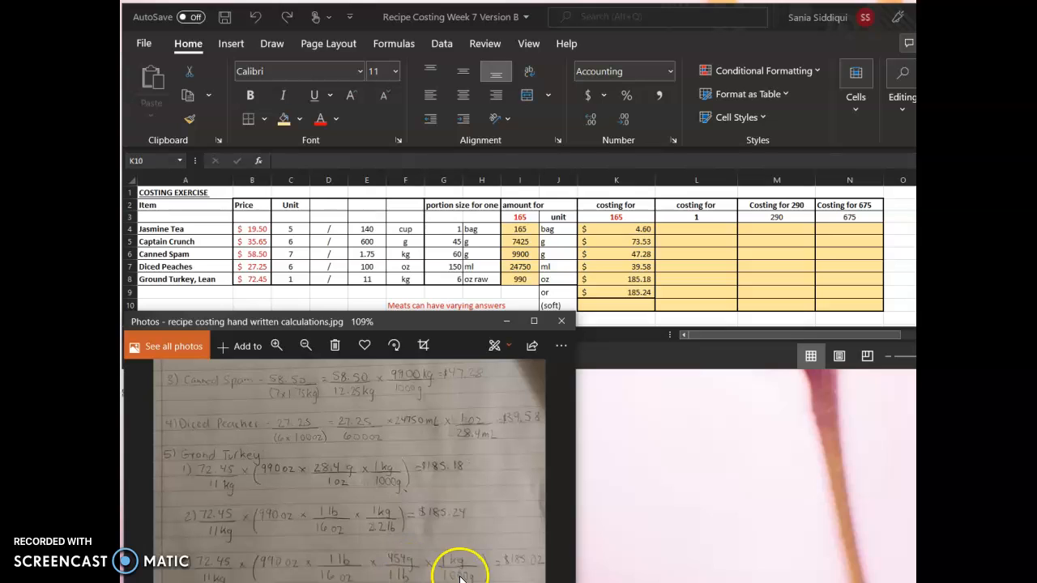
pyautogui.click(614, 304)
pyautogui.write('=')
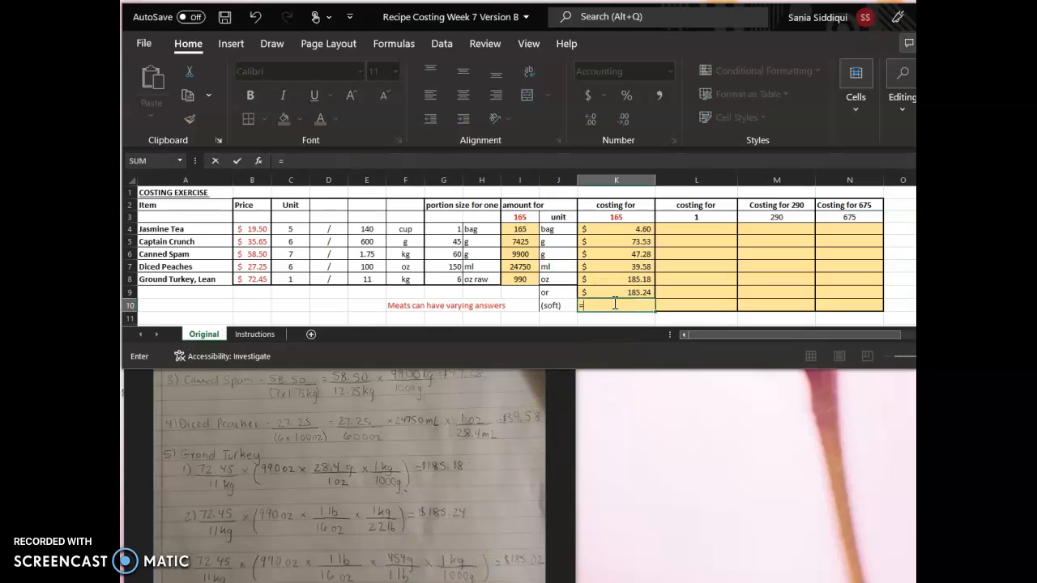
pyautogui.click(250, 282)
pyautogui.write('/')
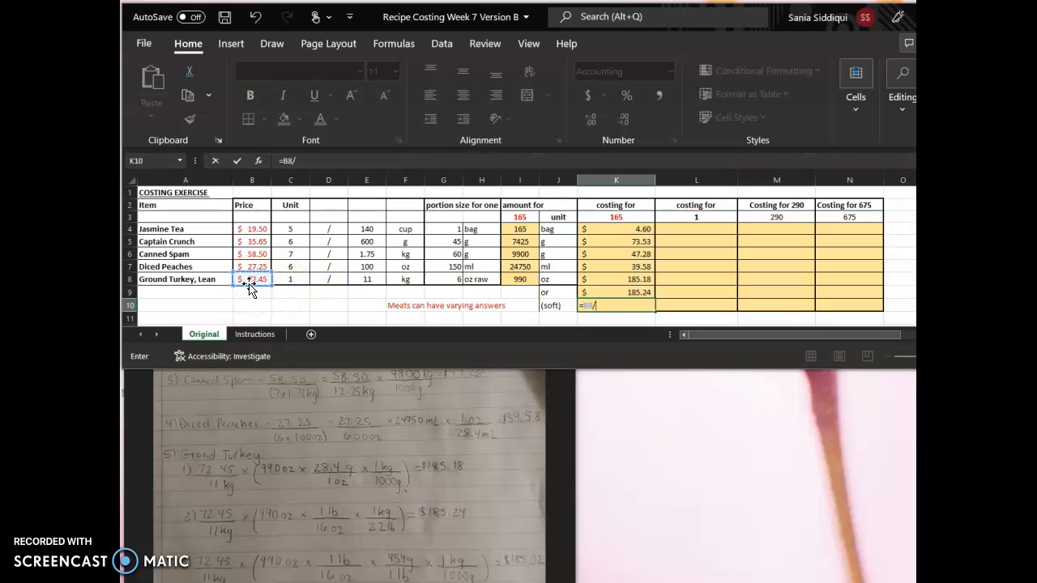
pyautogui.click(366, 278)
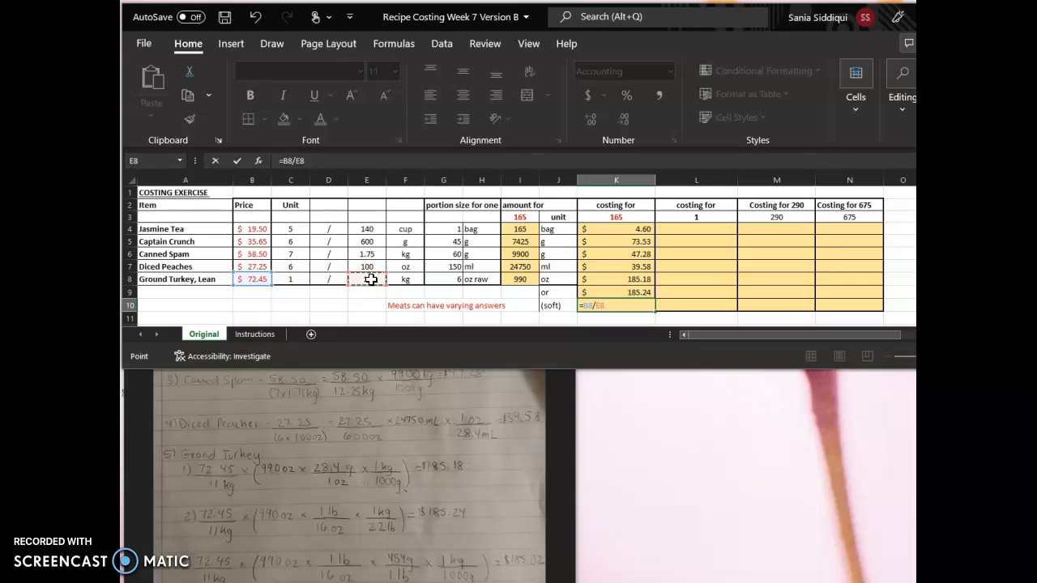
pyautogui.write('*(')
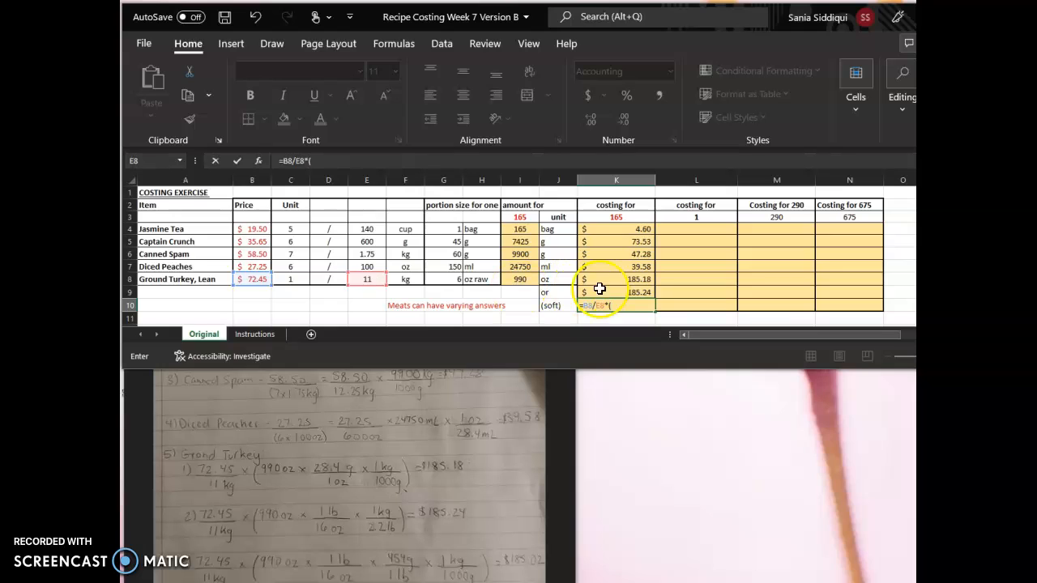
pyautogui.click(525, 280)
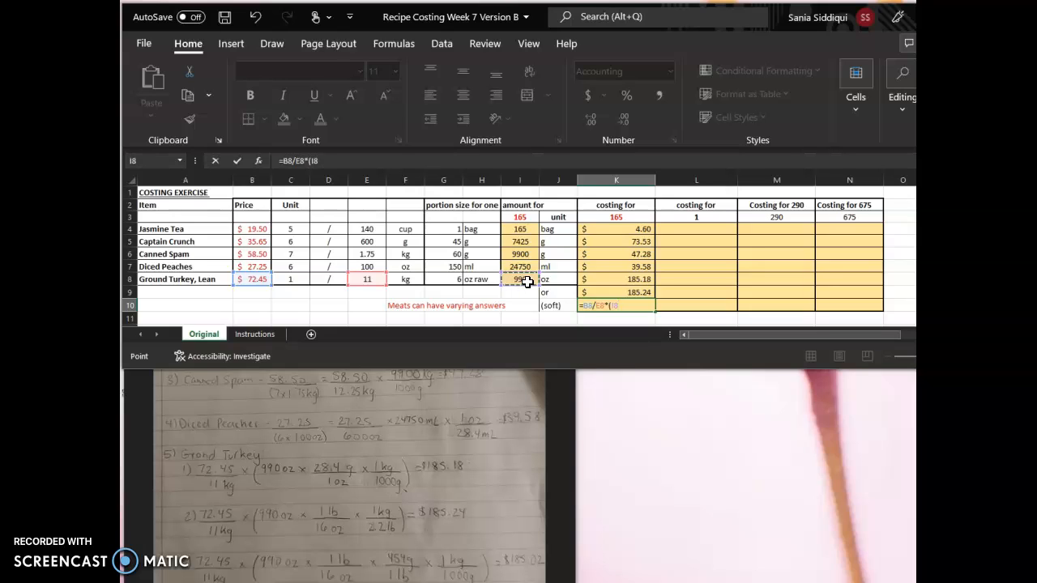
pyautogui.write('*454/')
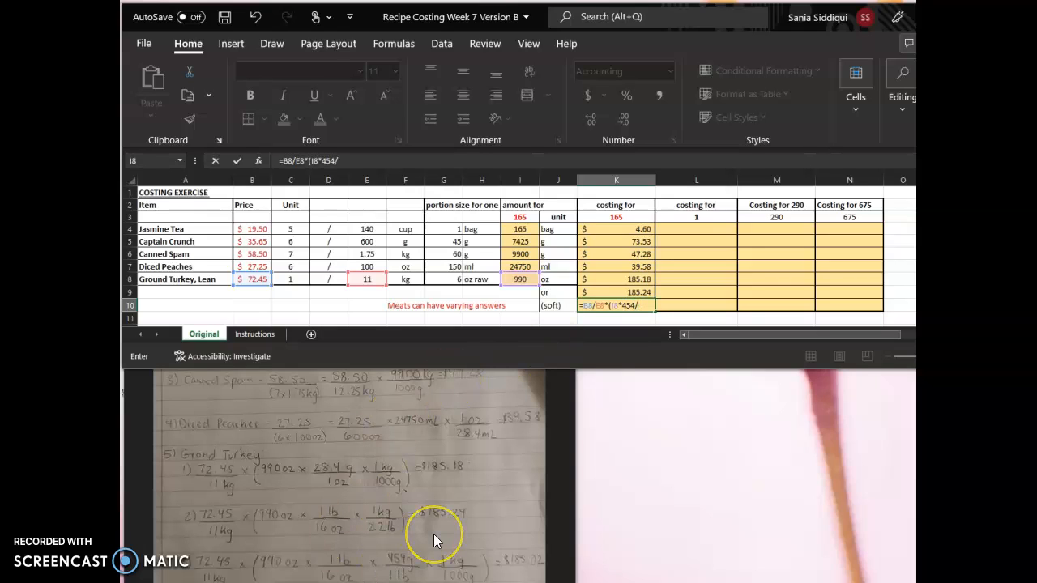
pyautogui.write('16/1000')
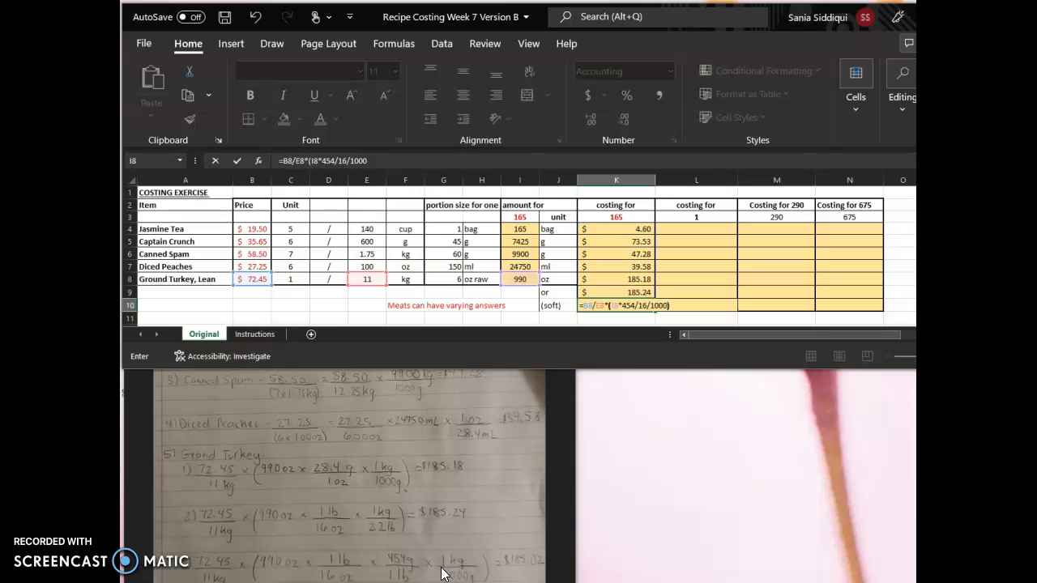
pyautogui.press('Return')
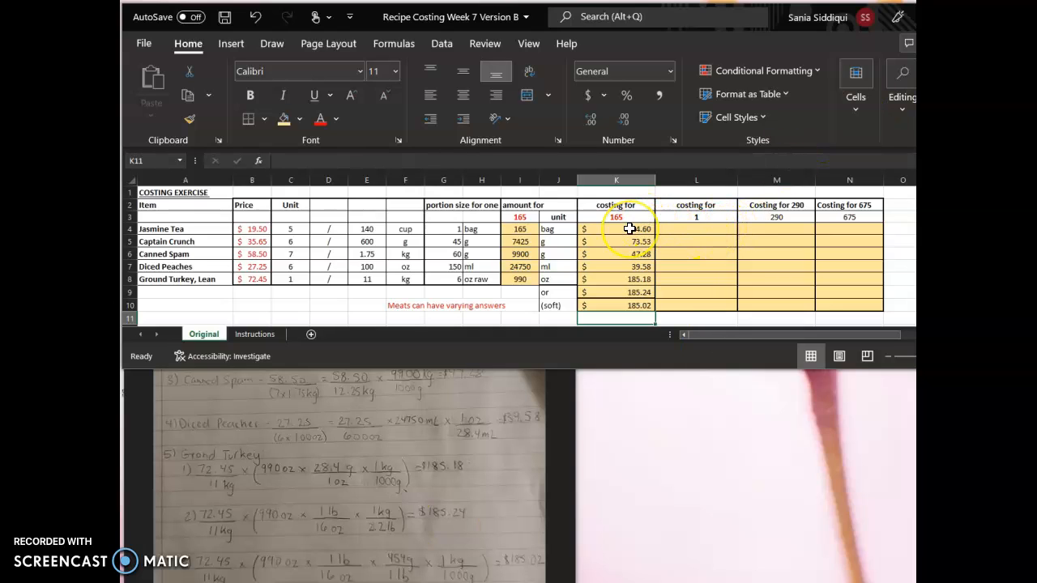
# Step: Build the single-portion Jasmine Tea cost in L4 as =K4/$K$3, with an absolute reference to the 165-portion count
pyautogui.click(679, 232)
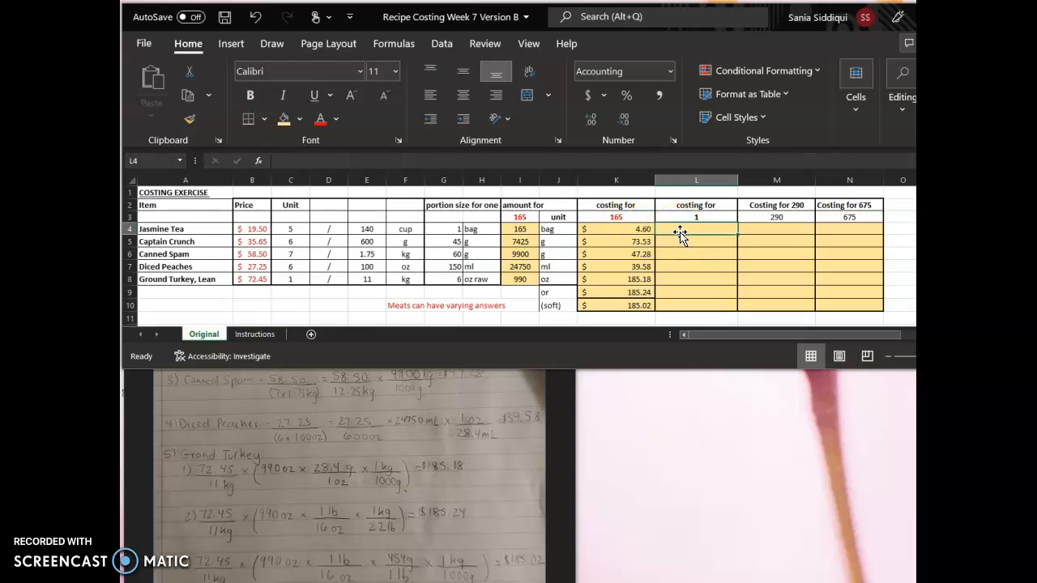
pyautogui.doubleClick(685, 230)
pyautogui.write('=')
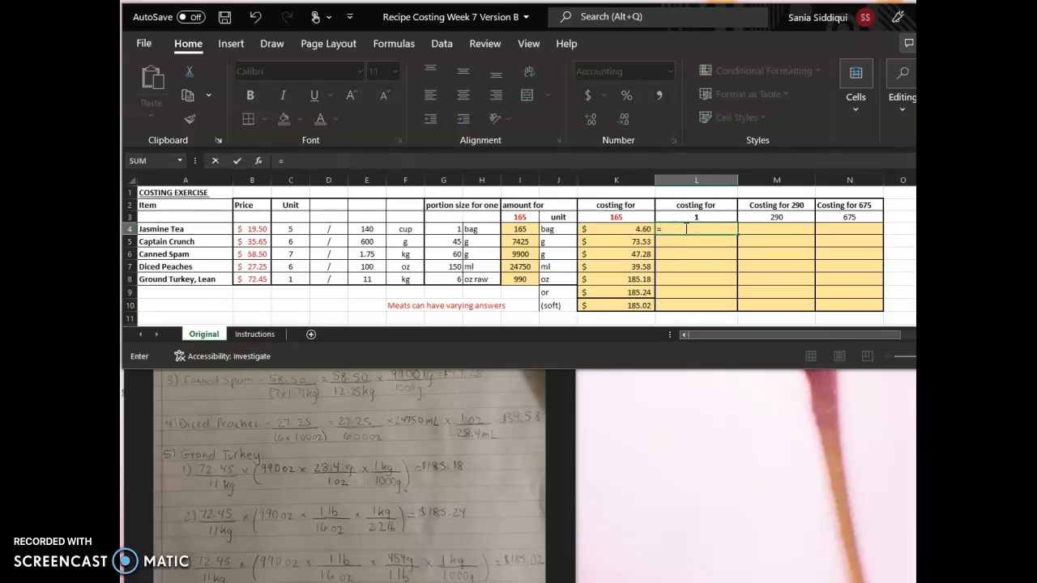
pyautogui.click(641, 232)
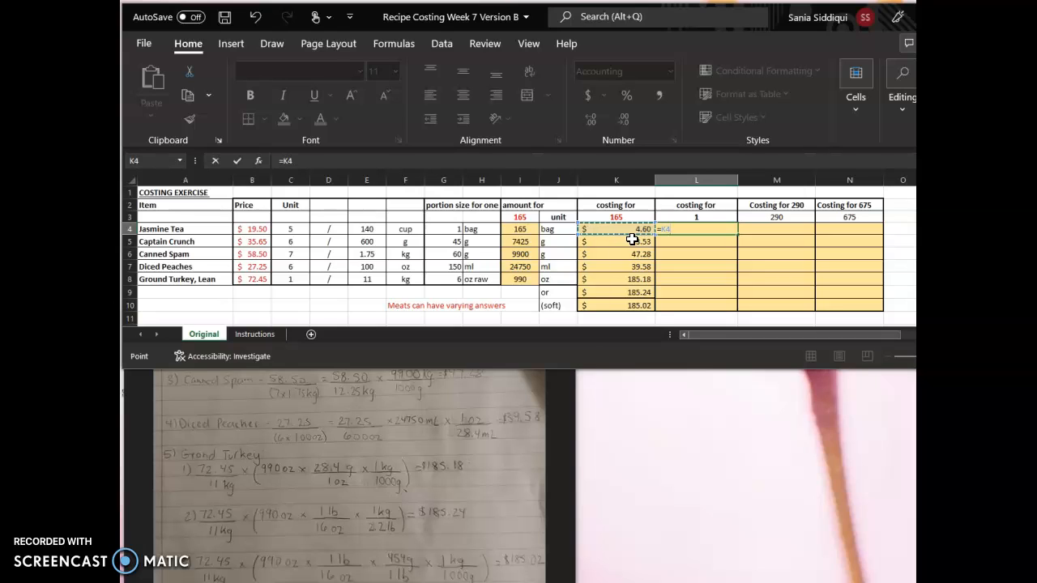
pyautogui.write('/')
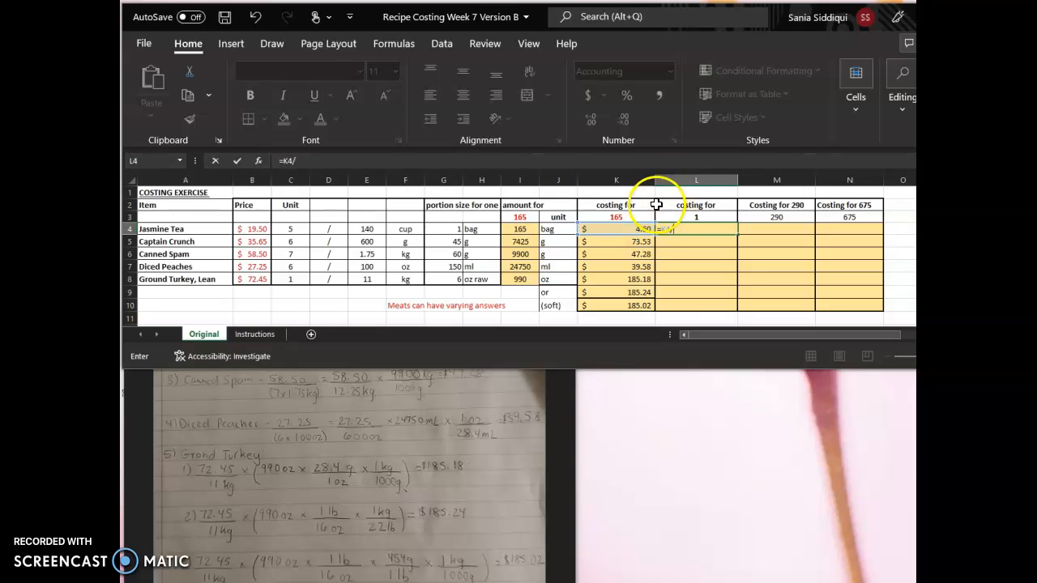
pyautogui.click(636, 216)
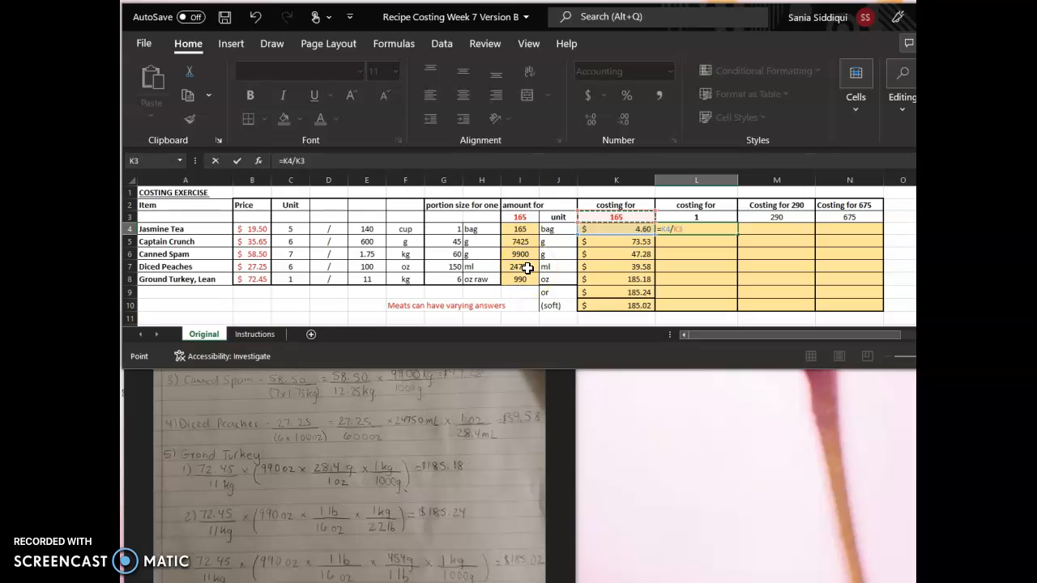
pyautogui.press('F4')
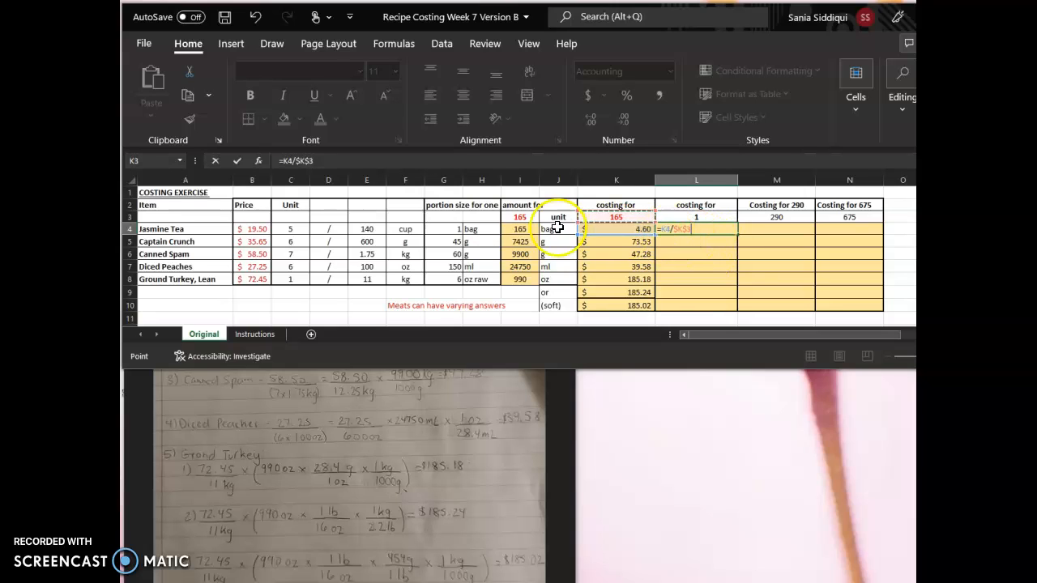
# Step: Round the L4 formula to two decimals as =ROUND(K4/$K$3,2) and fill it down through L10
pyautogui.click(288, 166)
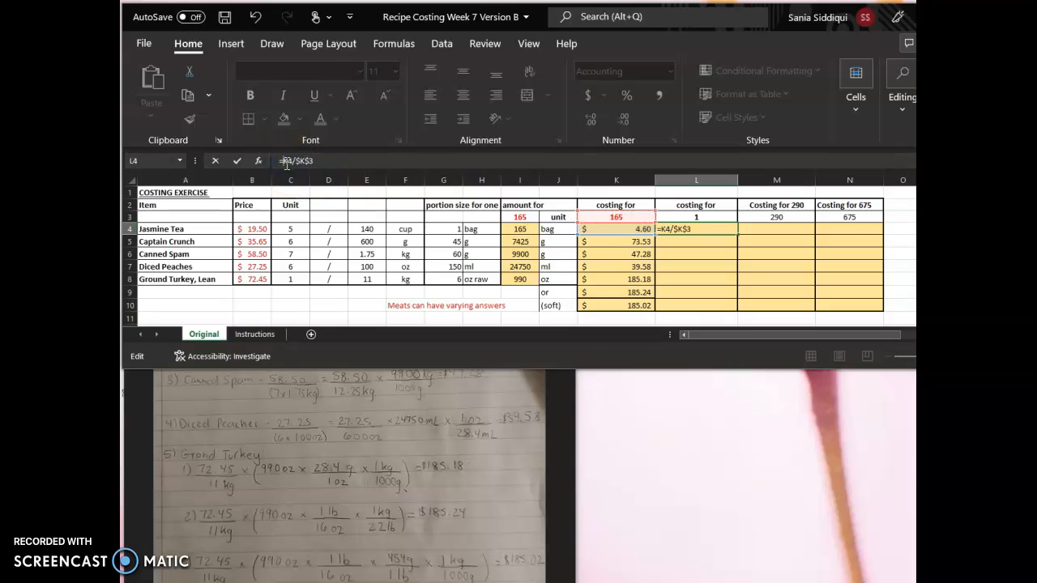
pyautogui.write('rou')
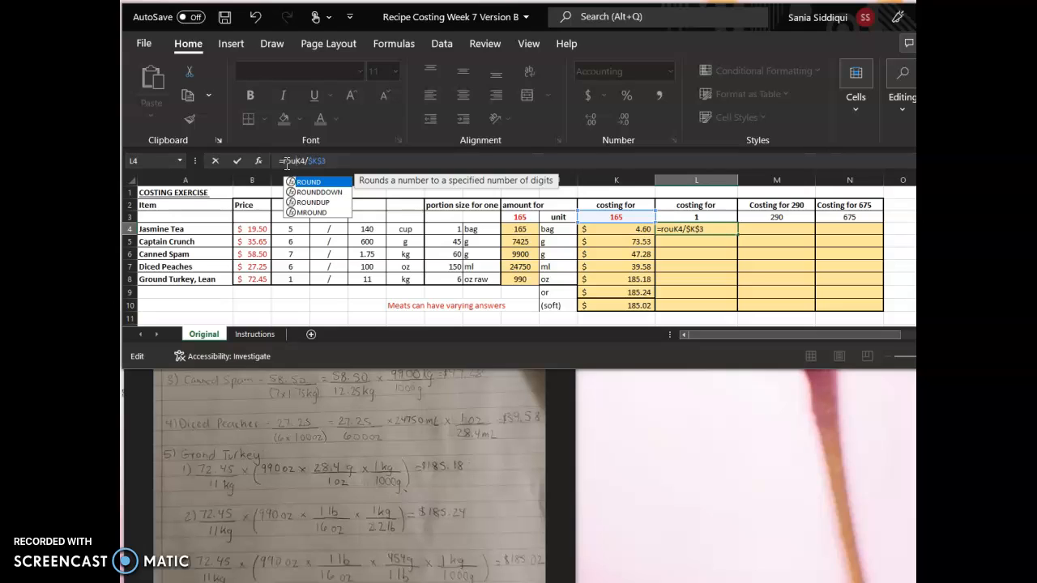
pyautogui.click(315, 183)
pyautogui.click(316, 183)
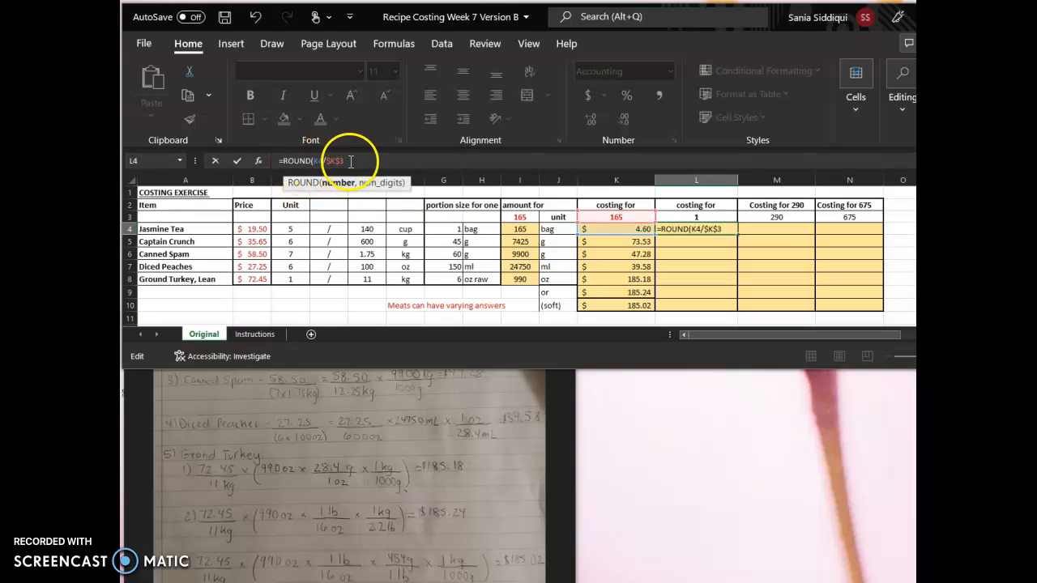
pyautogui.click(345, 164)
pyautogui.write(',')
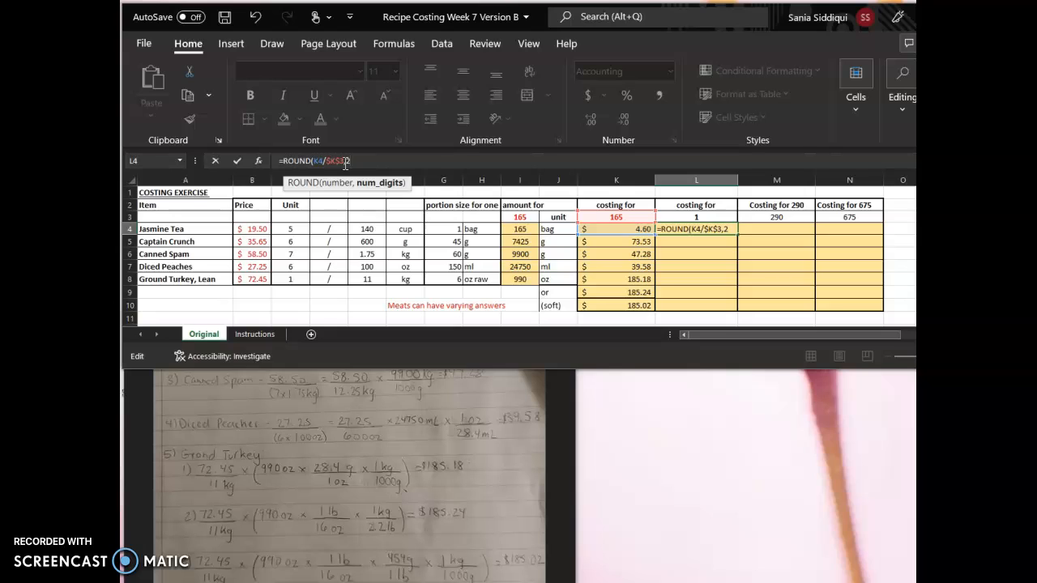
pyautogui.write('2)')
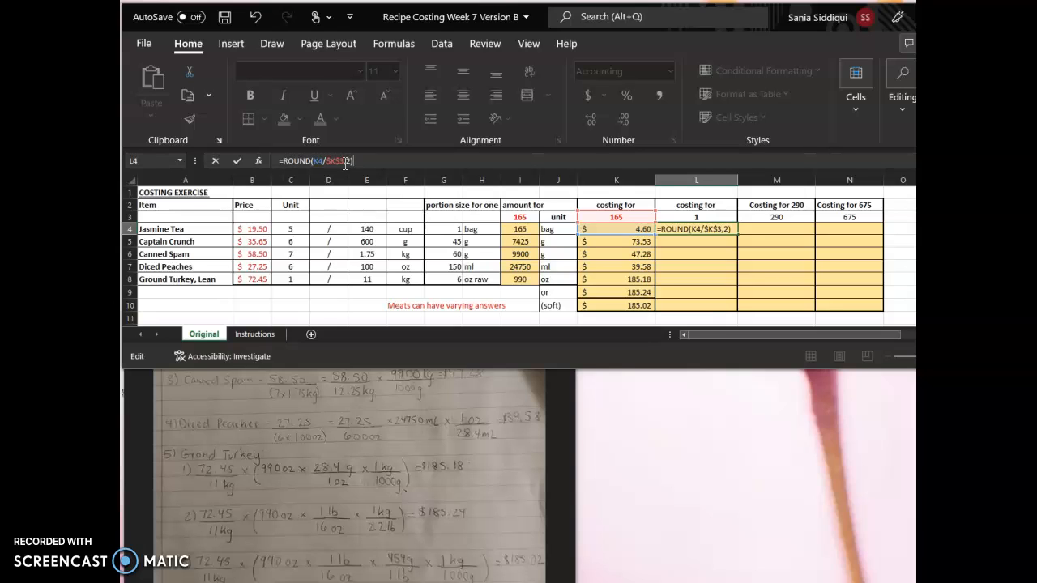
pyautogui.press('Return')
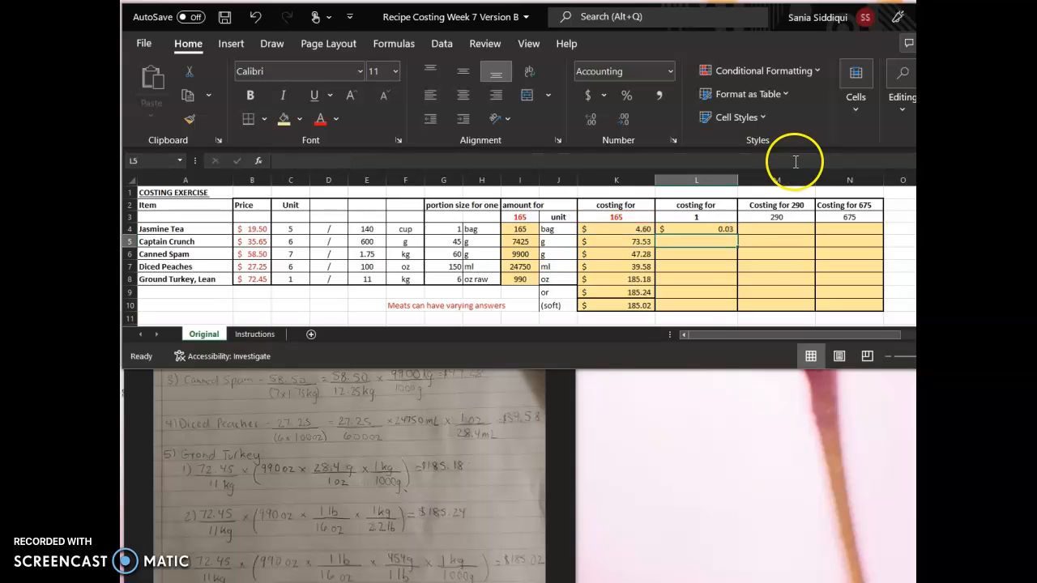
pyautogui.click(725, 230)
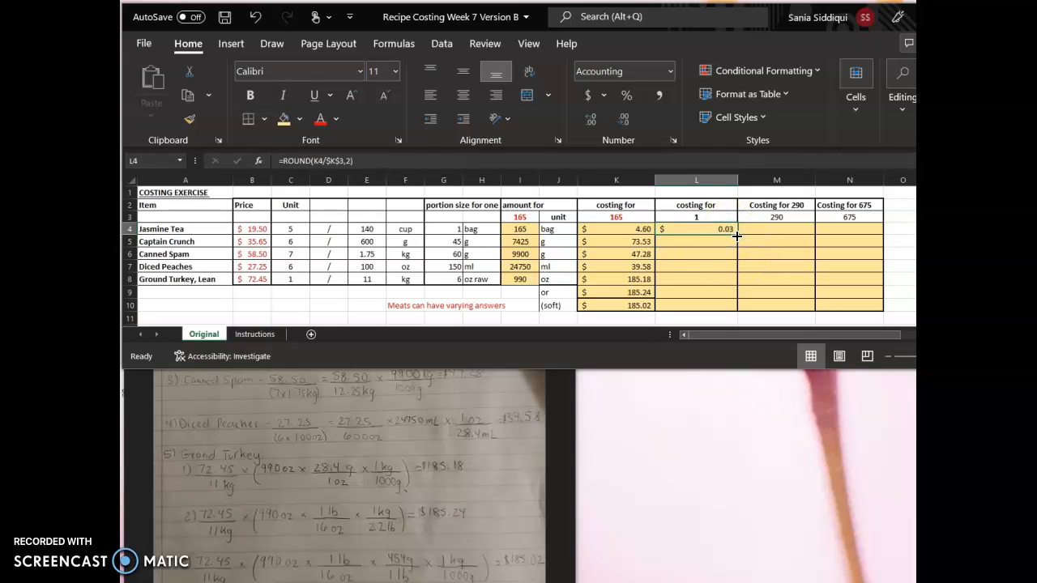
pyautogui.moveTo(737, 236); pyautogui.dragTo(740, 306)
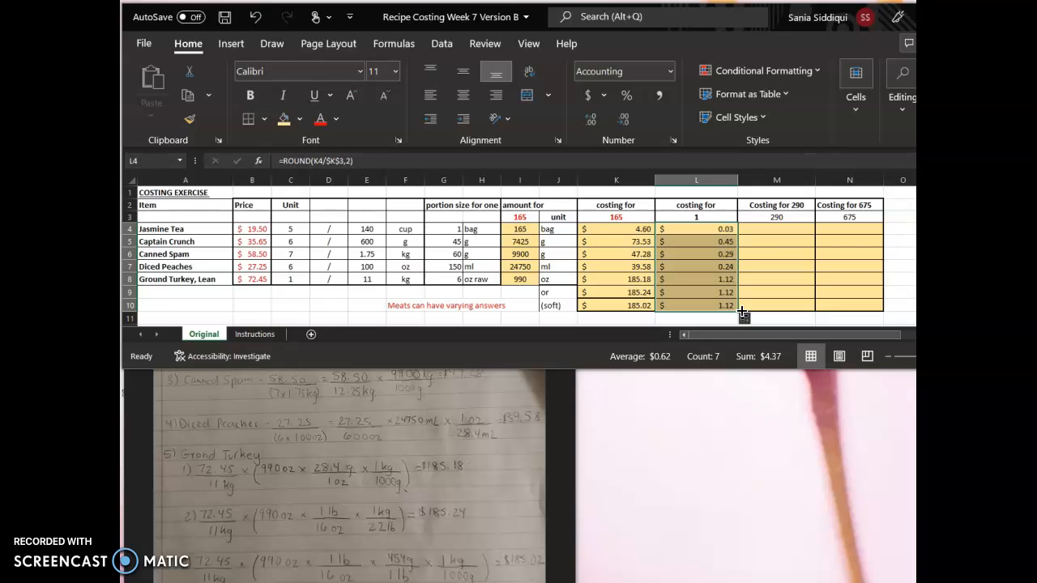
# Step: Build the 290-portion Jasmine Tea cost in M4 as =L4*$M$3, with an absolute reference to the portion count
pyautogui.doubleClick(788, 228)
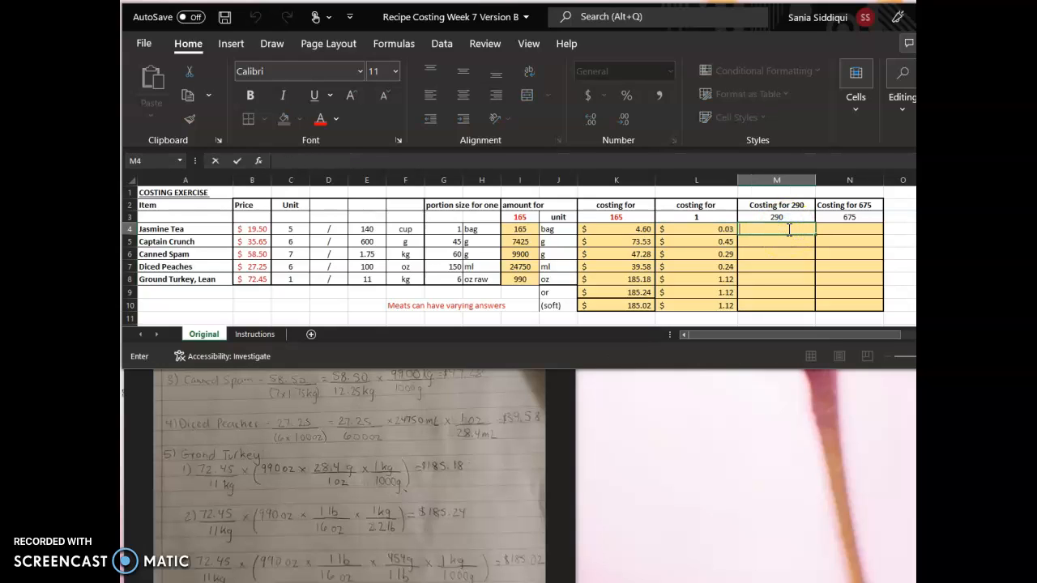
pyautogui.write('=')
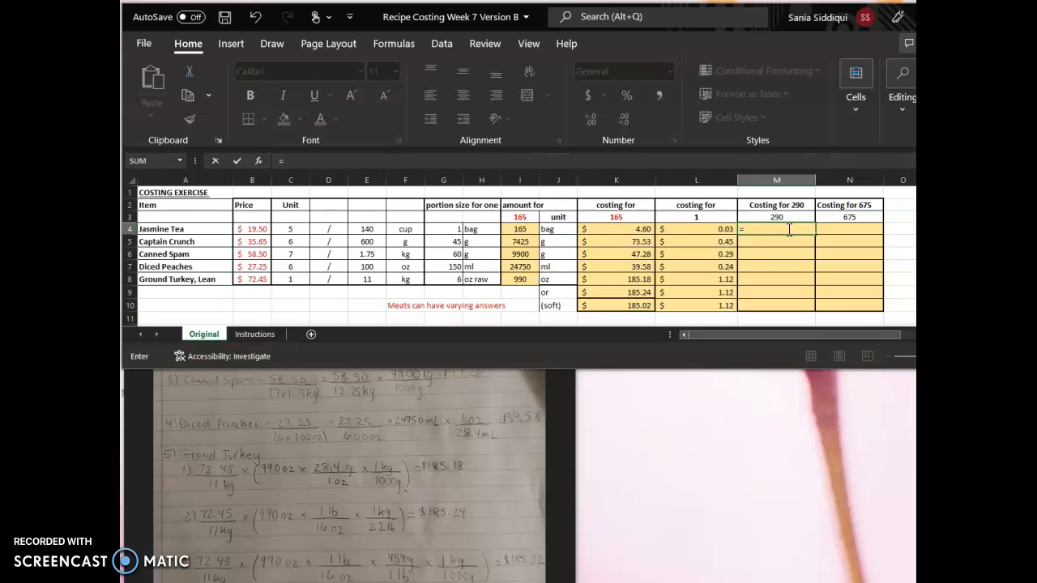
pyautogui.click(726, 232)
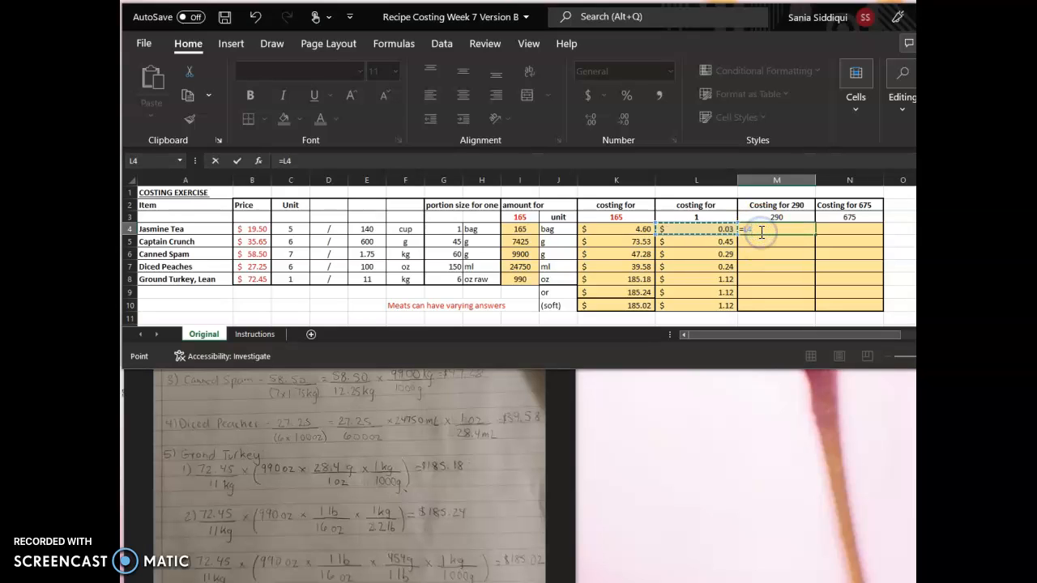
pyautogui.write('*')
pyautogui.click(769, 217)
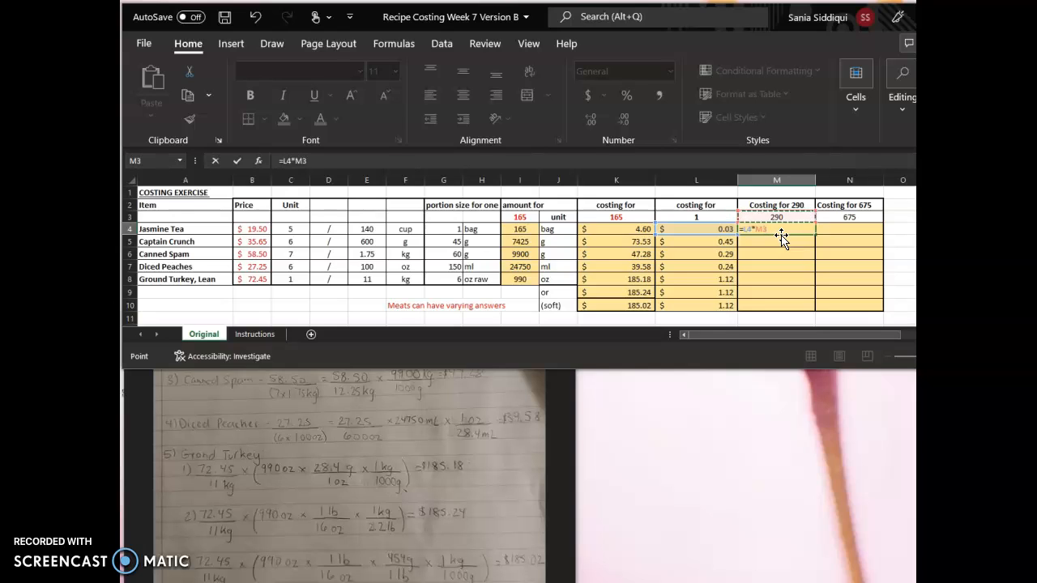
pyautogui.press('F4')
# Step: Round the M4 formula to two decimals as =ROUND(L4*$M$3,2) and fill it down through M10
pyautogui.click(282, 166)
pyautogui.write('rou')
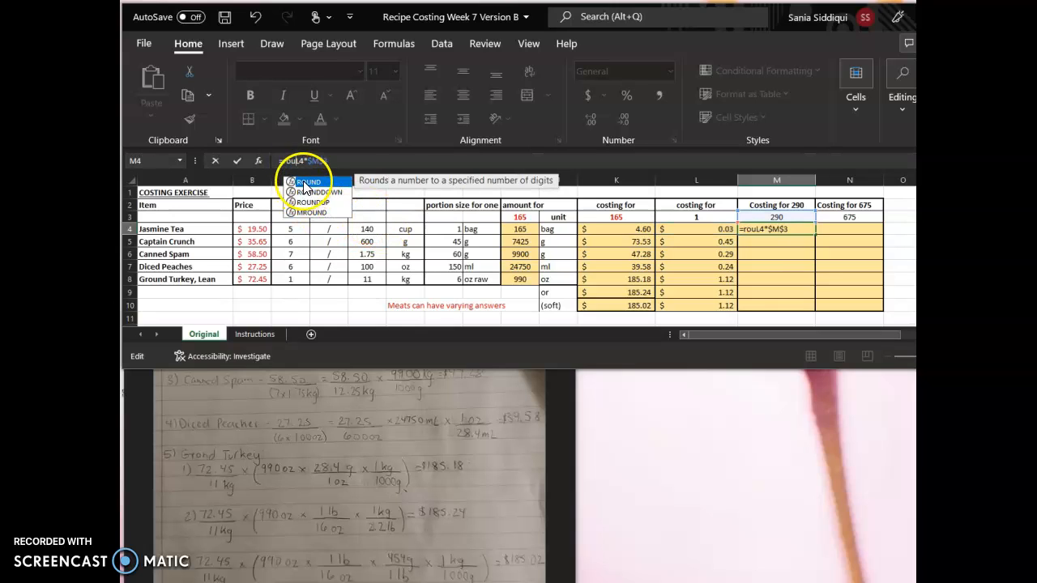
pyautogui.doubleClick(307, 181)
pyautogui.click(345, 163)
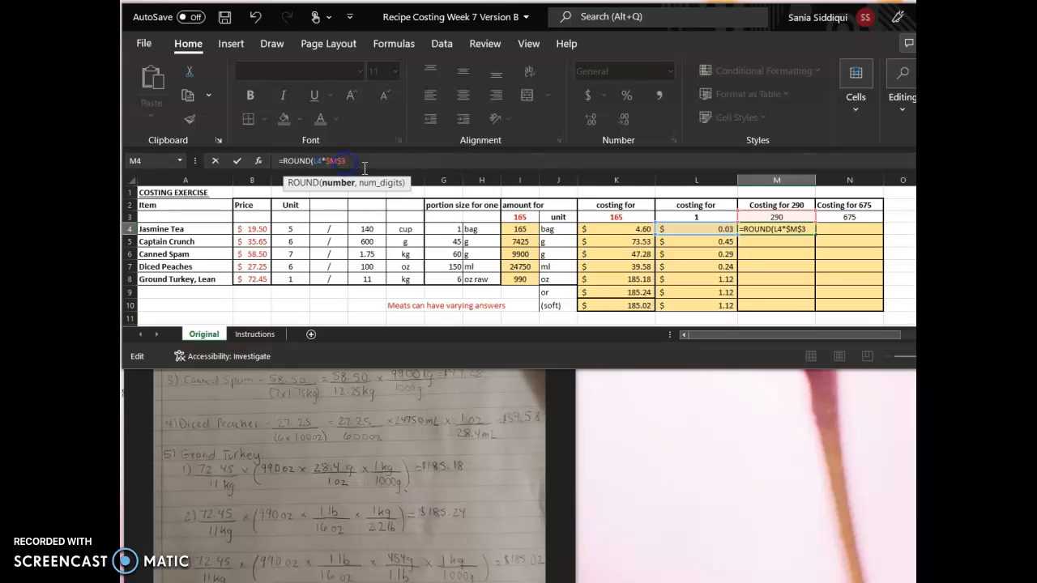
pyautogui.write(',2)')
pyautogui.press('Return')
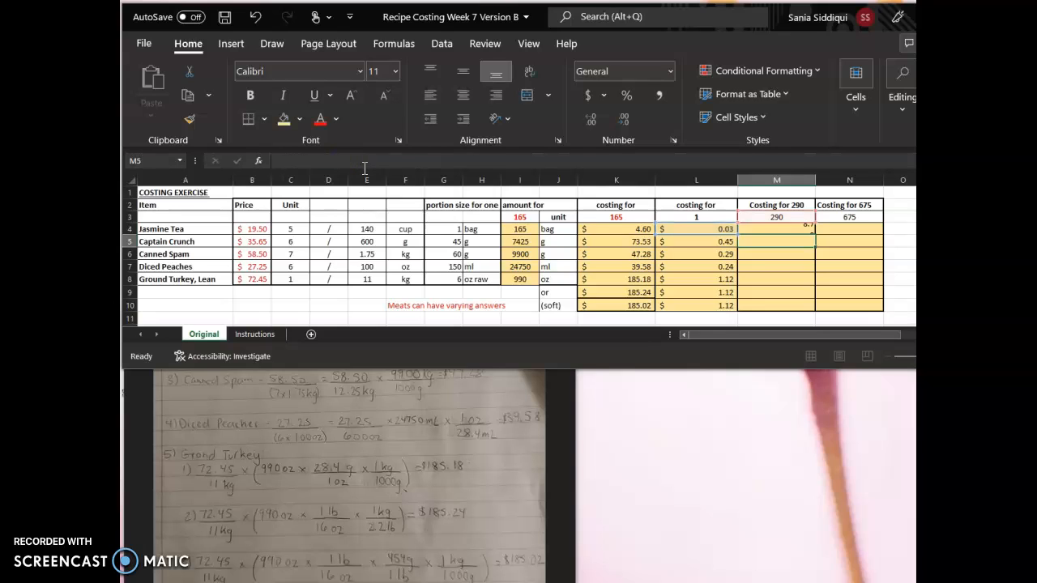
pyautogui.click(802, 230)
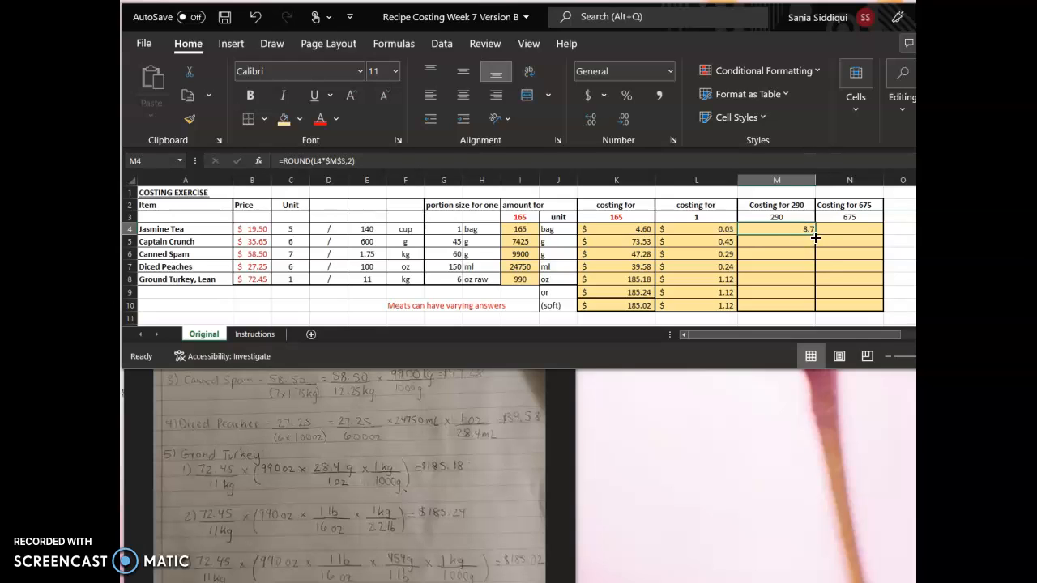
pyautogui.moveTo(815, 236); pyautogui.dragTo(817, 311)
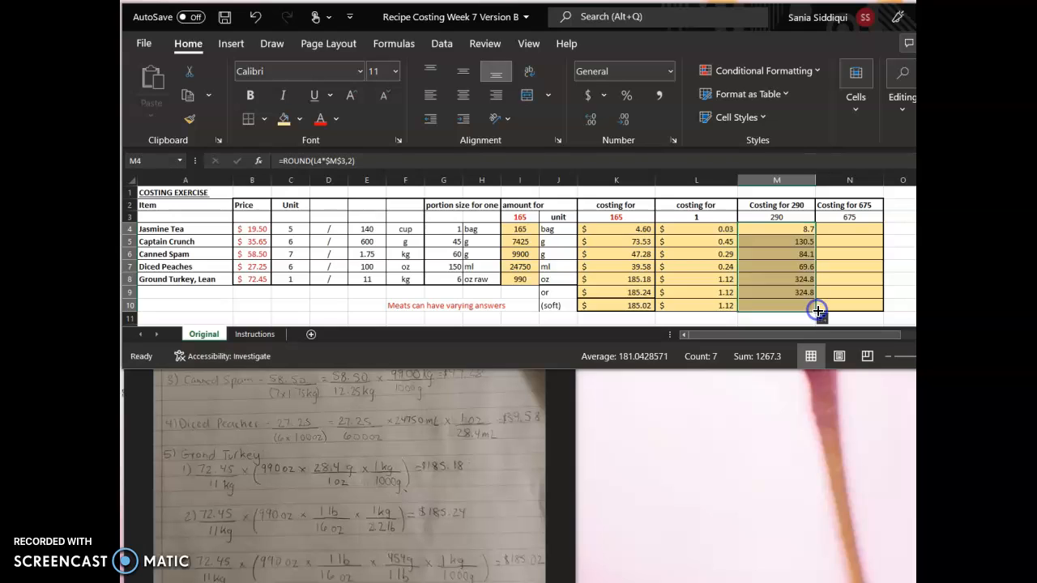
# Step: Build the 675-portion Jasmine Tea cost in N4 as =L4*$N$3, with an absolute reference to the portion count
pyautogui.click(856, 232)
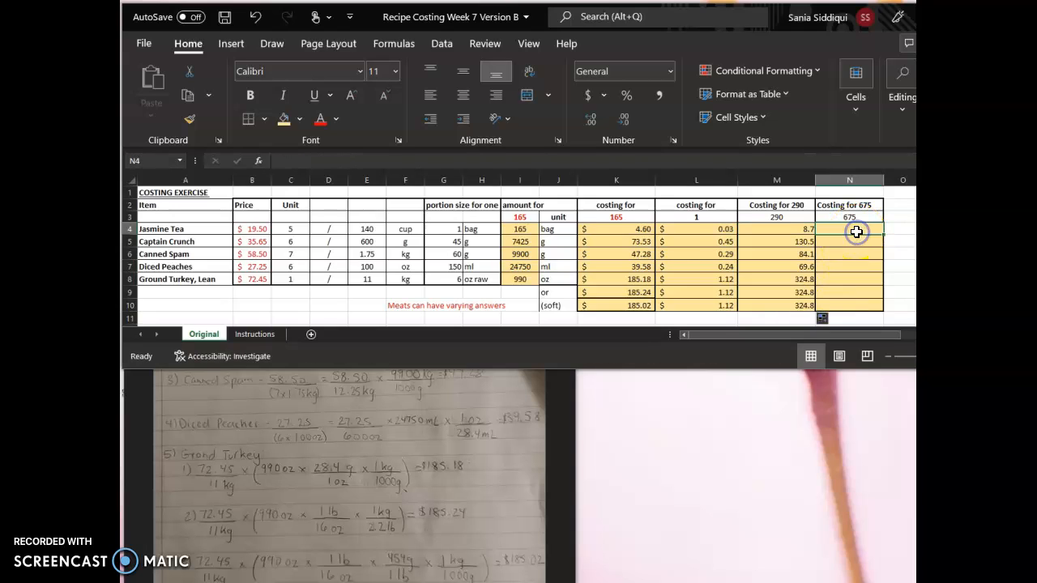
pyautogui.doubleClick(857, 232)
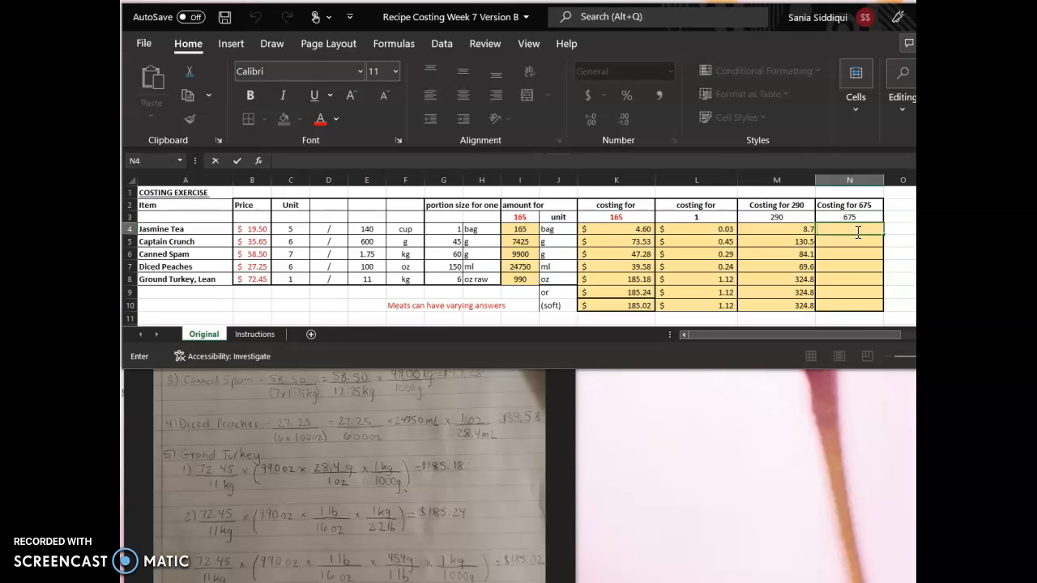
pyautogui.write('=')
pyautogui.click(712, 234)
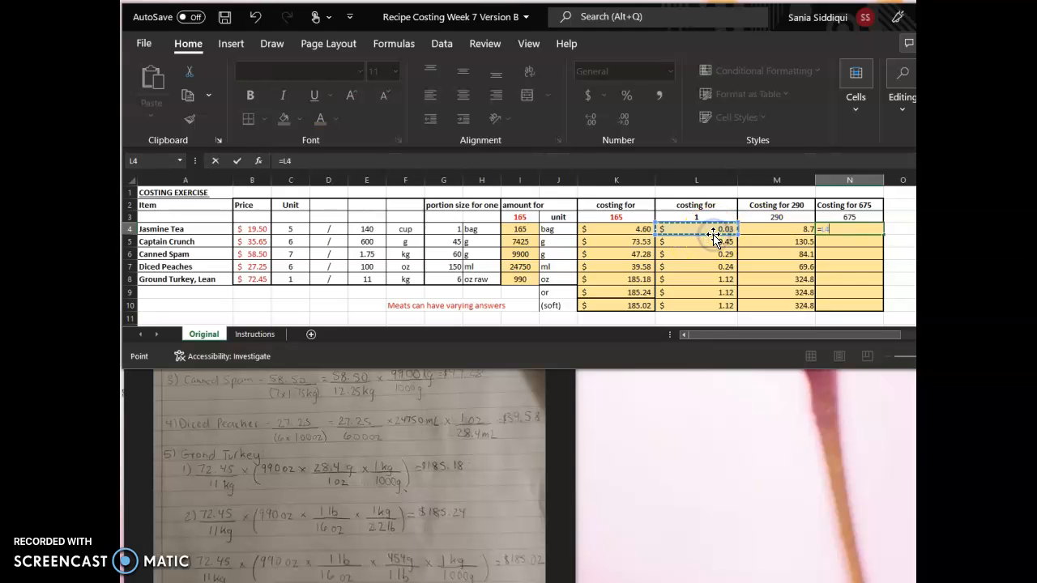
pyautogui.write('*')
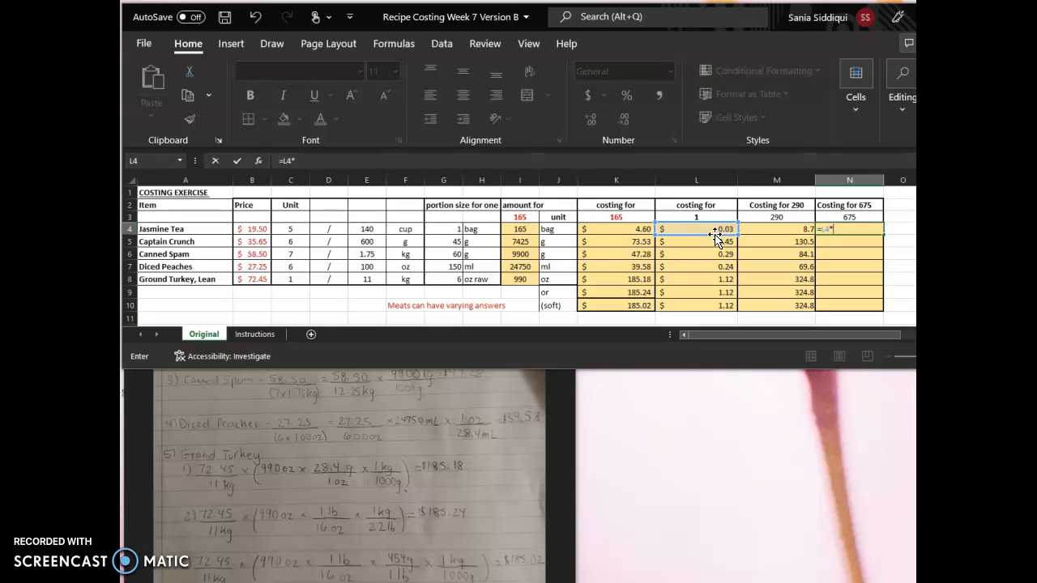
pyautogui.click(835, 217)
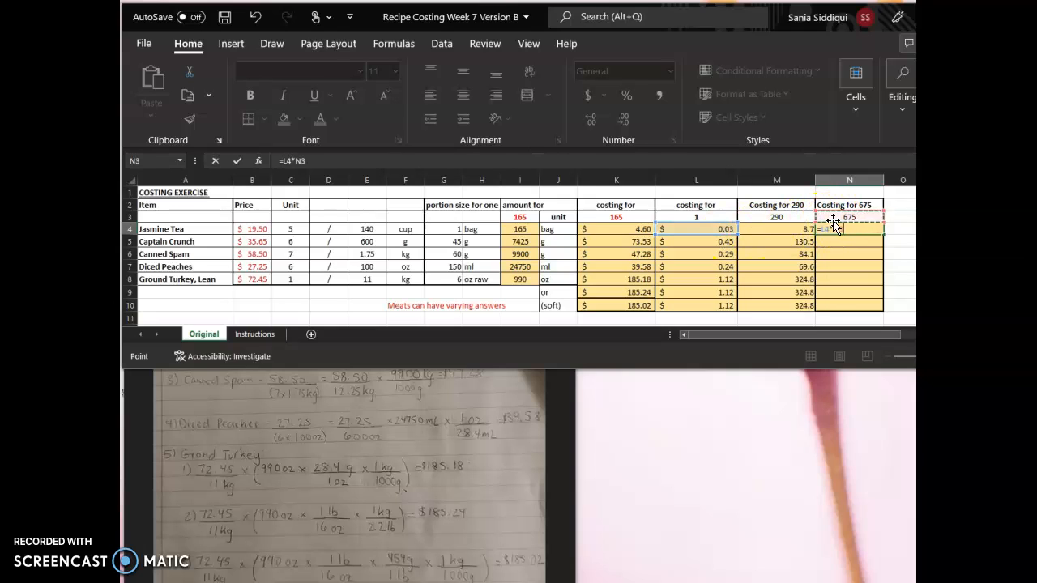
pyautogui.press('F4')
# Step: Round the N4 formula to two decimals as =ROUND(L4*$N$3,2) and fill it down through N10
pyautogui.click(283, 161)
pyautogui.write('ro')
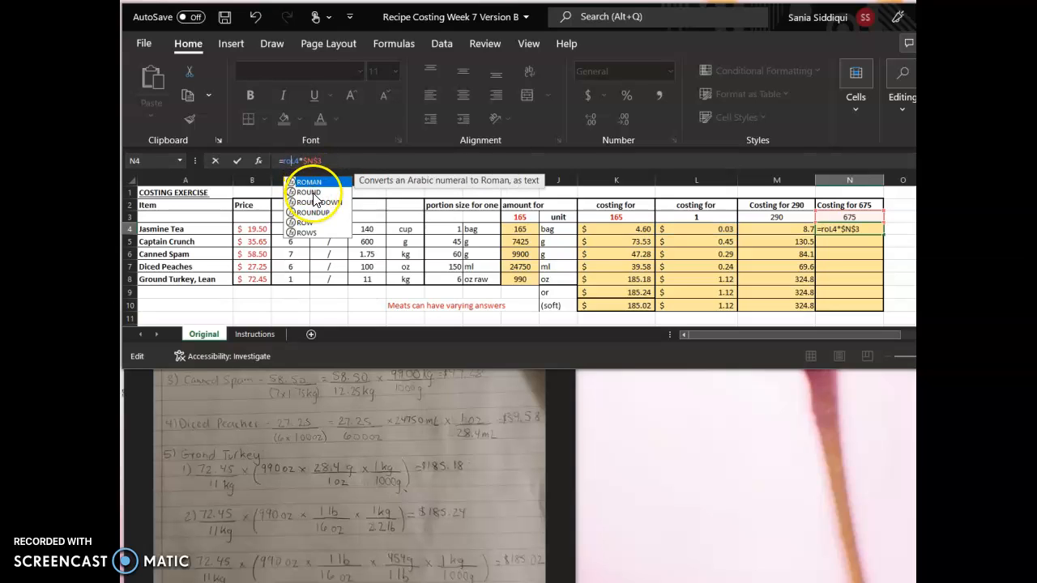
pyautogui.doubleClick(308, 192)
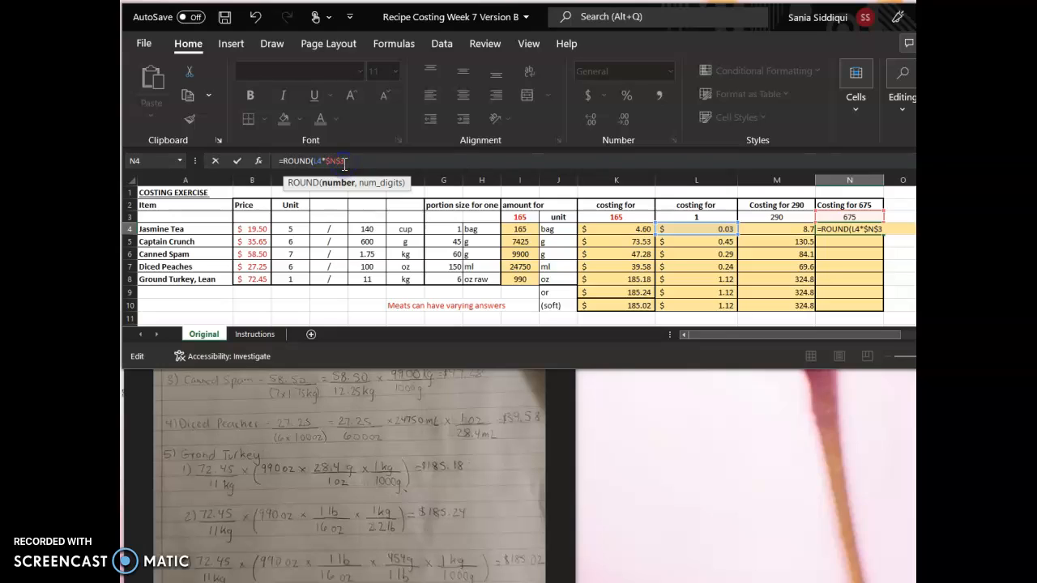
pyautogui.write(',2)')
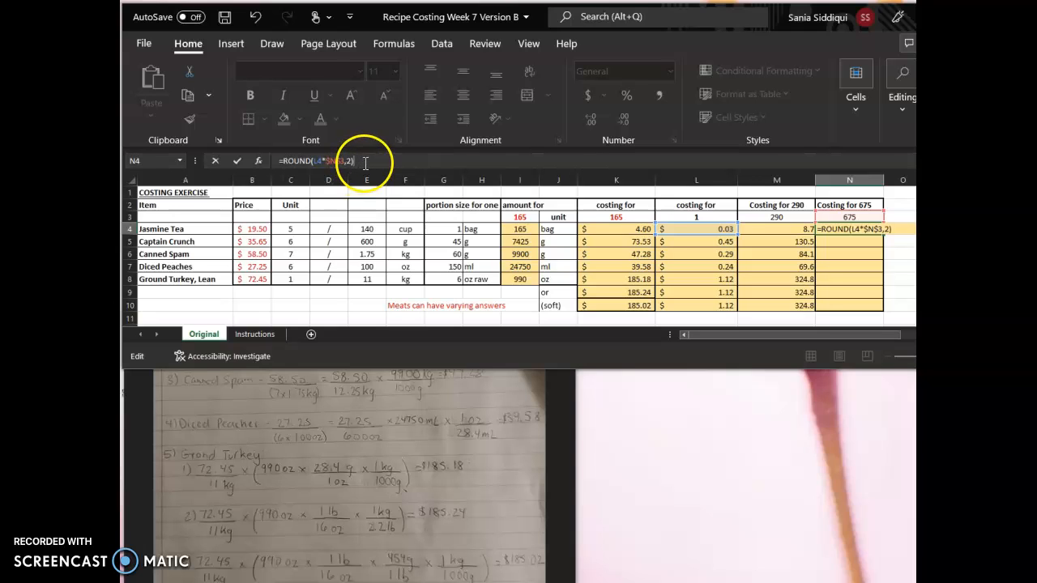
pyautogui.press('Return')
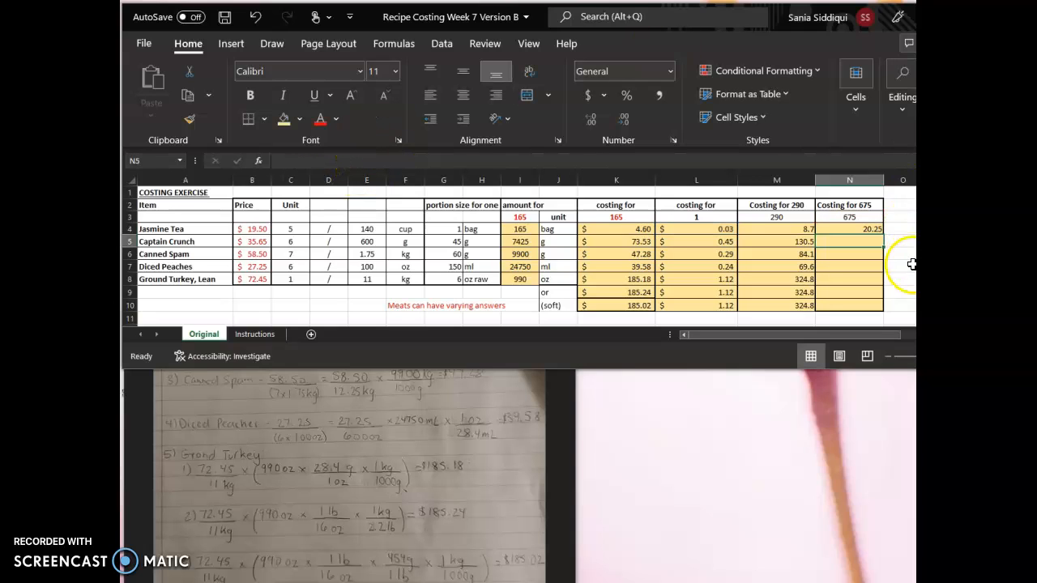
pyautogui.click(873, 231)
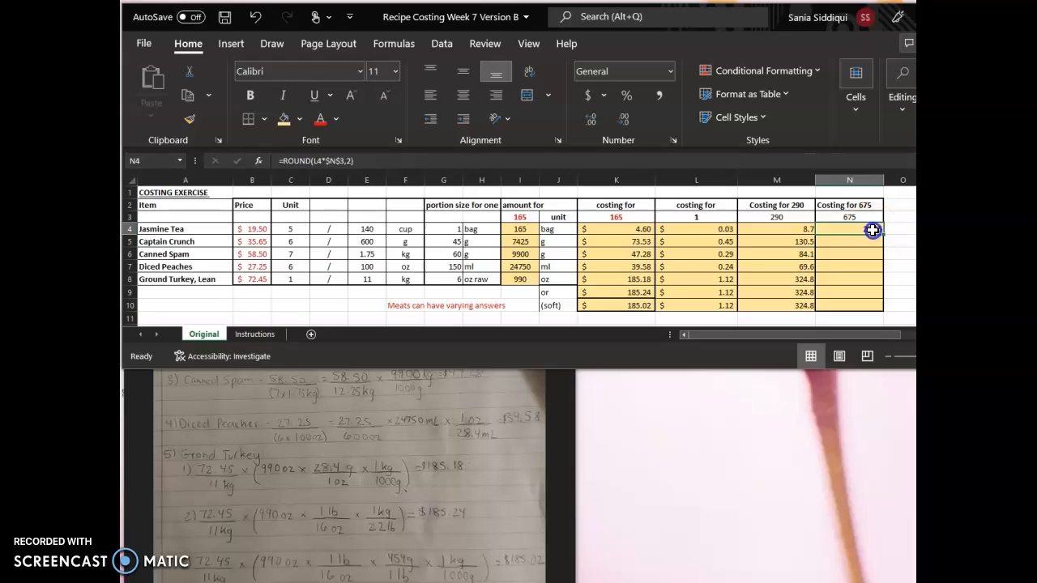
pyautogui.moveTo(883, 237); pyautogui.dragTo(885, 306)
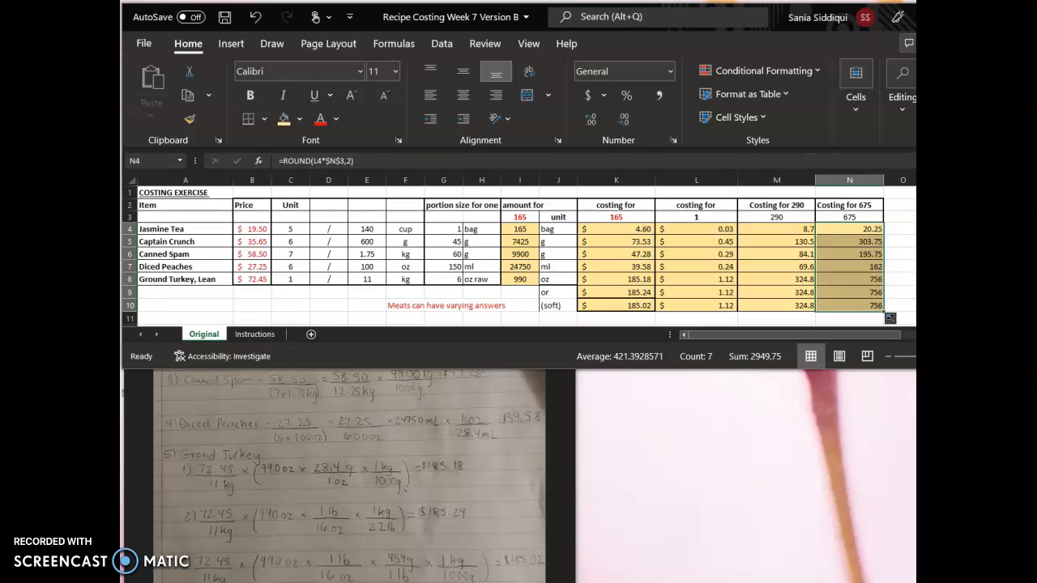
# Step: Remove the ROUND function from the N4 formula, leaving =L4*$N$3, and fill it down through N10
pyautogui.click(860, 280)
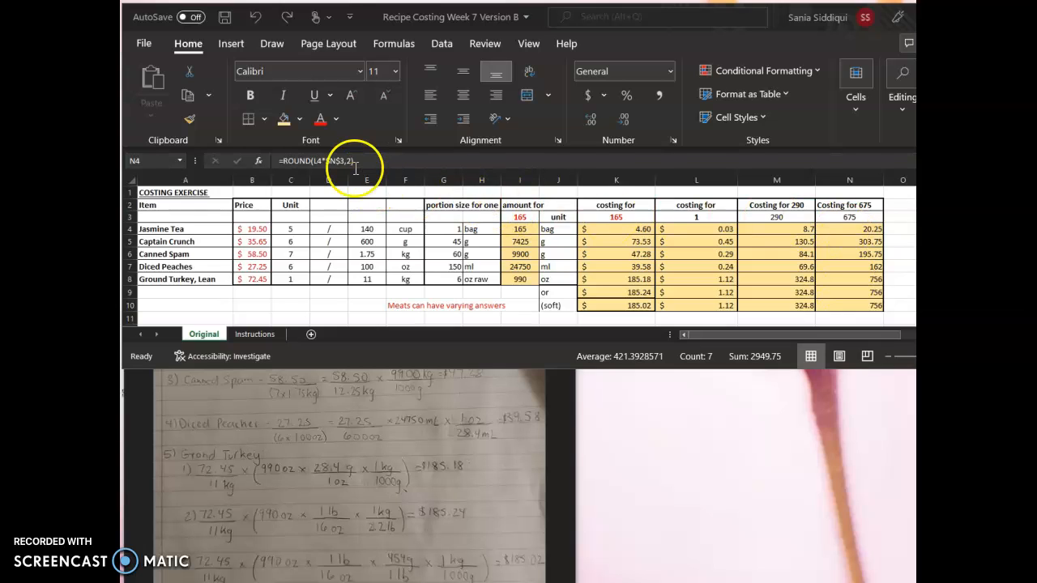
pyautogui.press('Escape')
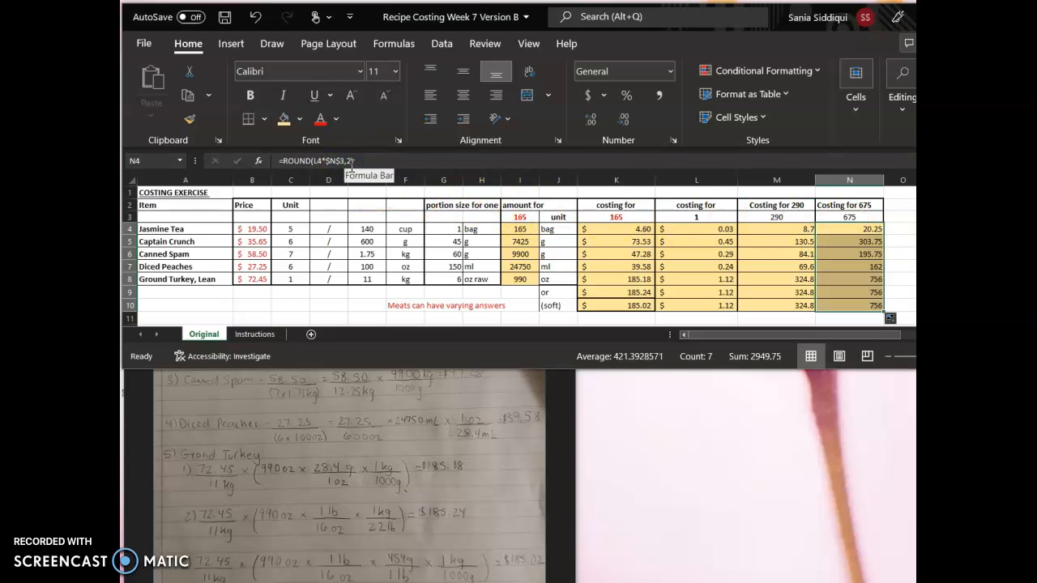
pyautogui.click(350, 161)
pyautogui.press('BackSpace')
pyautogui.press('BackSpace')
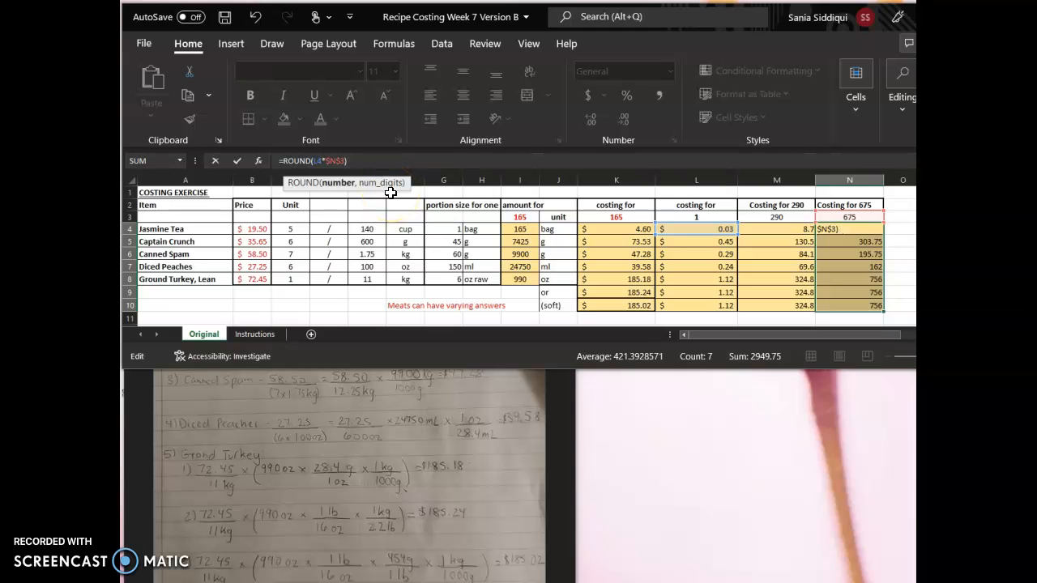
pyautogui.press('Left')
pyautogui.press('Left')
pyautogui.press('Left')
pyautogui.press('Left')
pyautogui.press('Left')
pyautogui.press('Left')
pyautogui.press('BackSpace')
pyautogui.press('BackSpace')
pyautogui.press('BackSpace')
pyautogui.press('BackSpace')
pyautogui.press('BackSpace')
pyautogui.press('BackSpace')
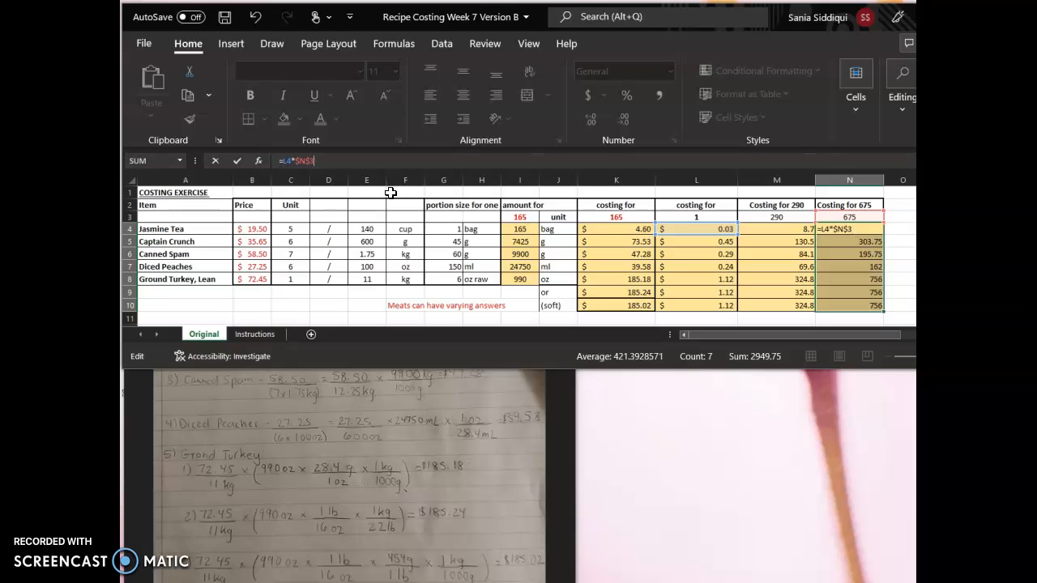
pyautogui.press('Return')
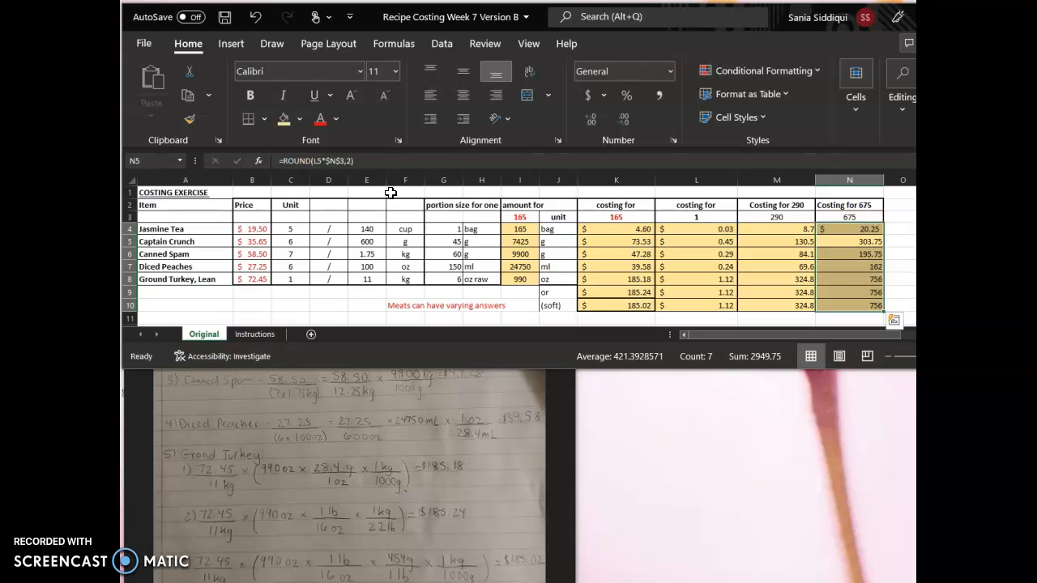
pyautogui.click(875, 230)
pyautogui.moveTo(881, 234); pyautogui.dragTo(883, 306)
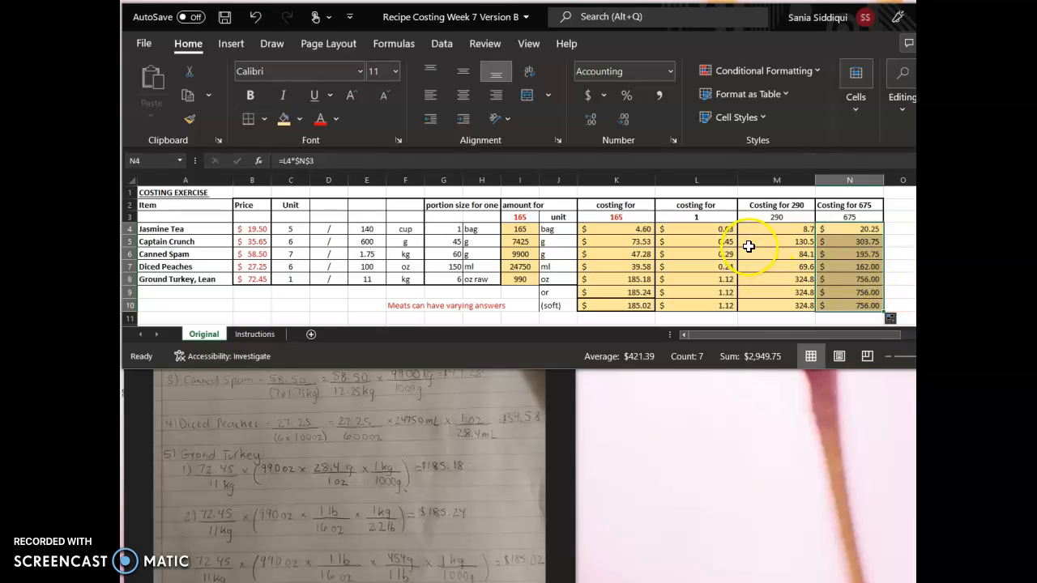
# Step: Remove the ROUND function from the 290-portion formula in M4, leaving =L4*$M$3, and fill it down through M10
pyautogui.click(783, 208)
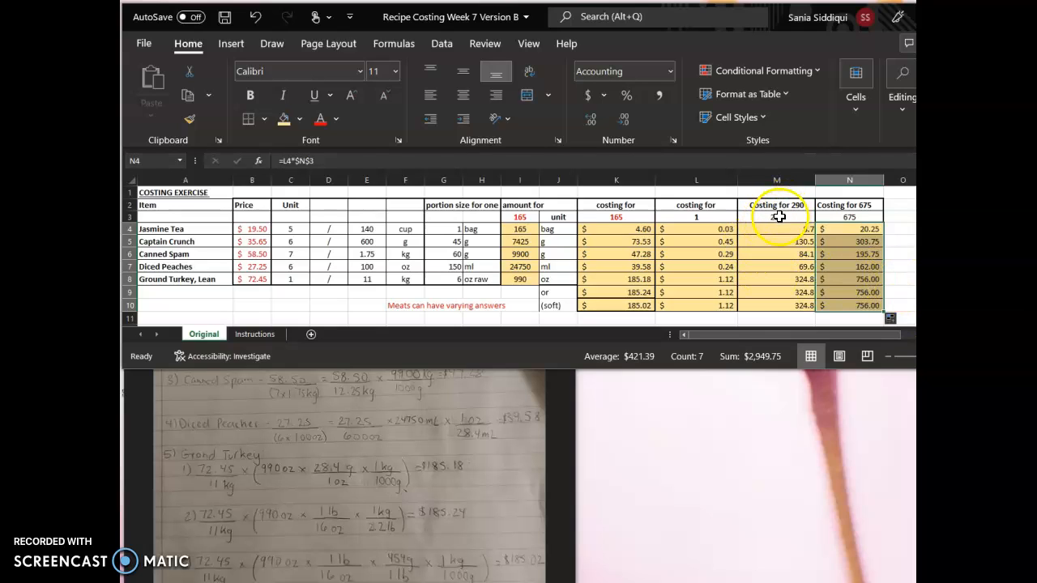
pyautogui.click(776, 229)
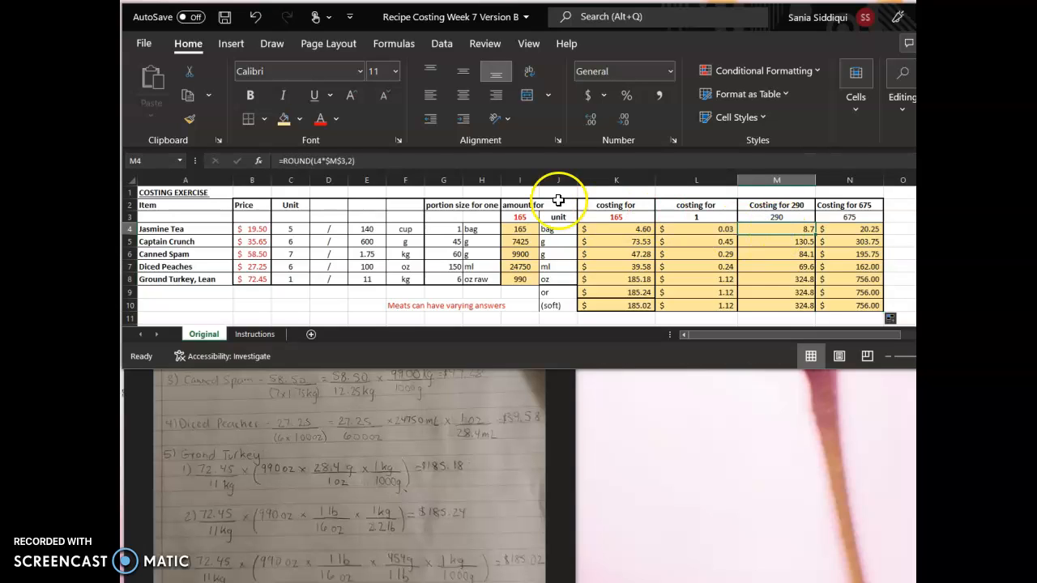
pyautogui.click(315, 162)
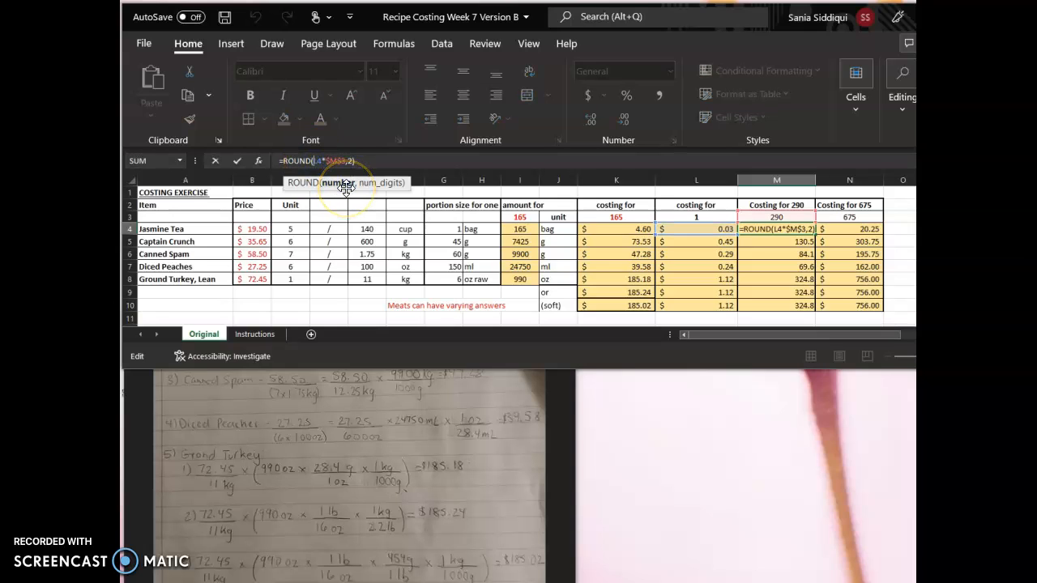
pyautogui.press('BackSpace')
pyautogui.press('BackSpace')
pyautogui.press('BackSpace')
pyautogui.press('BackSpace')
pyautogui.press('BackSpace')
pyautogui.press('BackSpace')
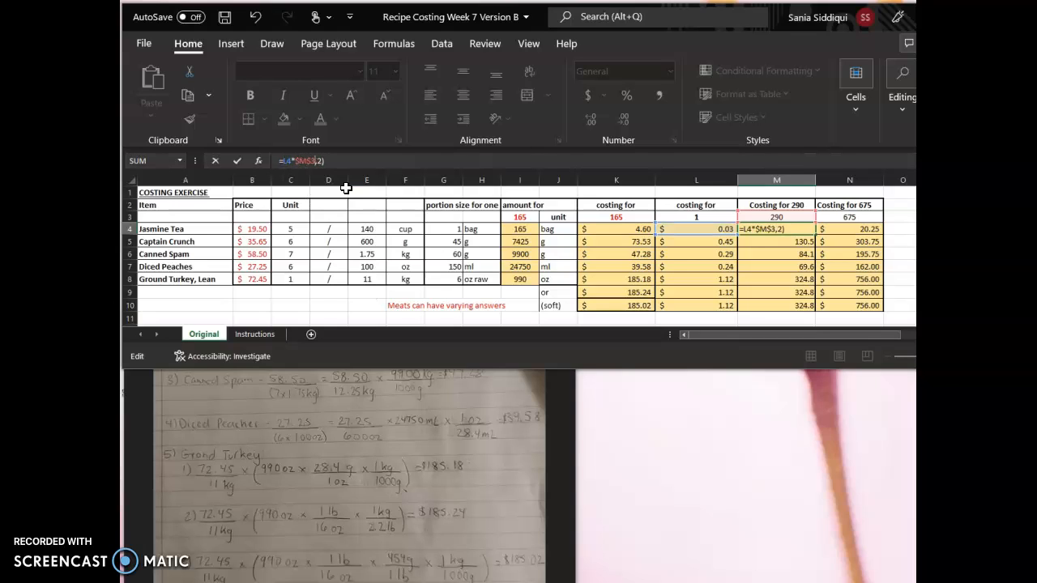
pyautogui.press('BackSpace')
pyautogui.press('Return')
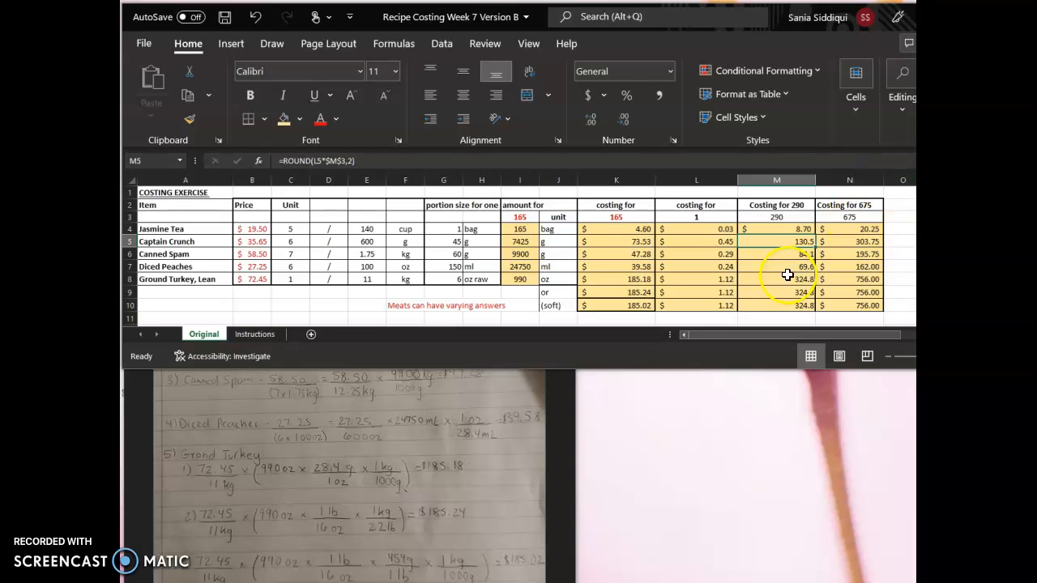
pyautogui.click(806, 229)
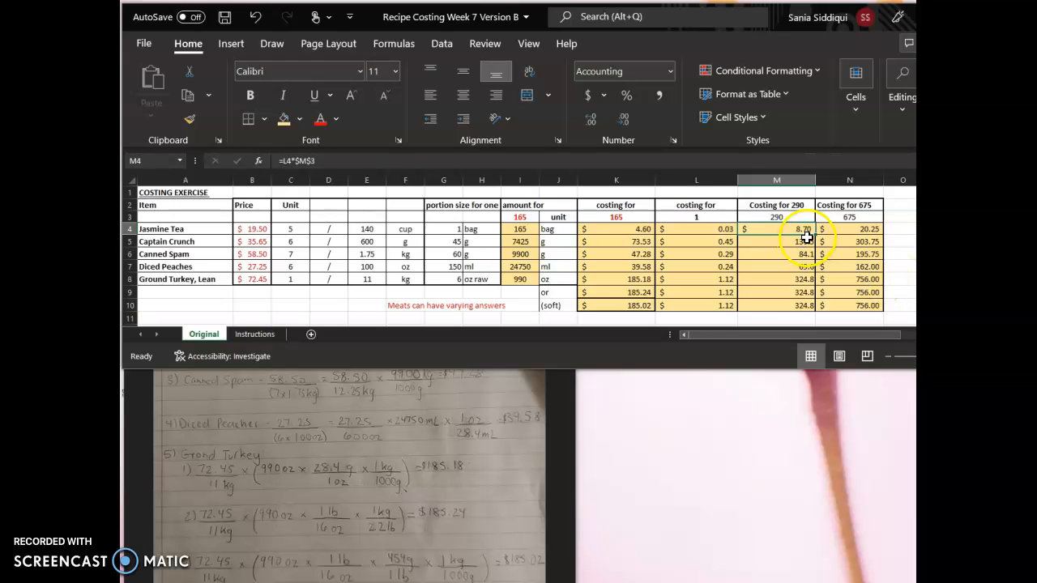
pyautogui.moveTo(814, 235); pyautogui.dragTo(813, 307)
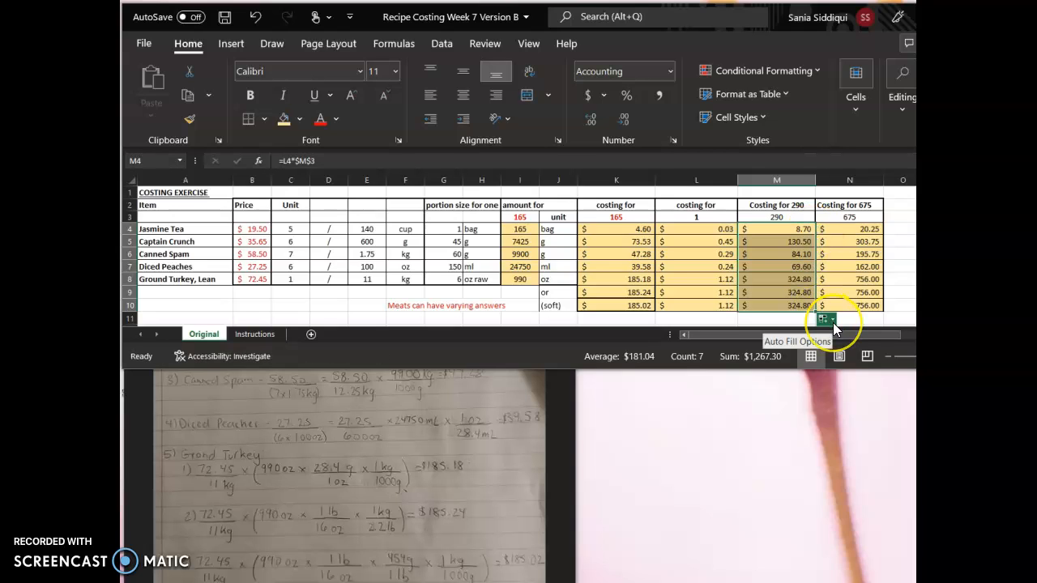